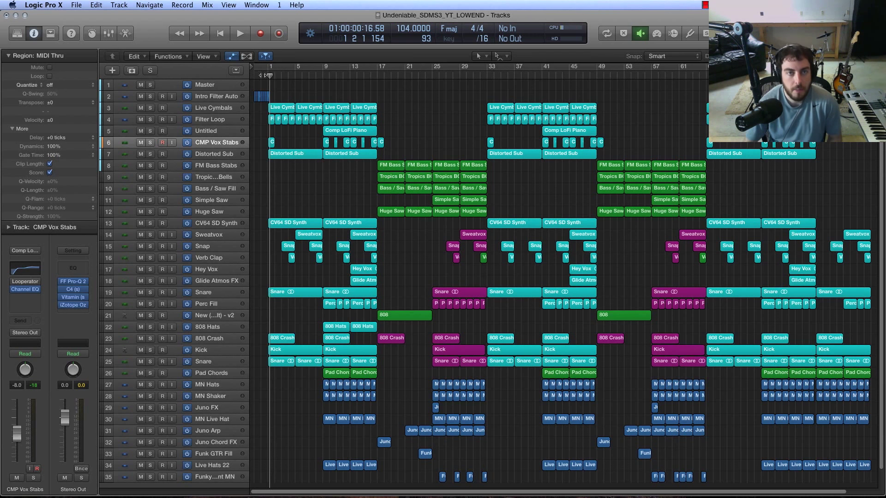
Step: Reposition the playhead in the ruler around bar 1, the project start
left_click(254, 75)
left_click(268, 75)
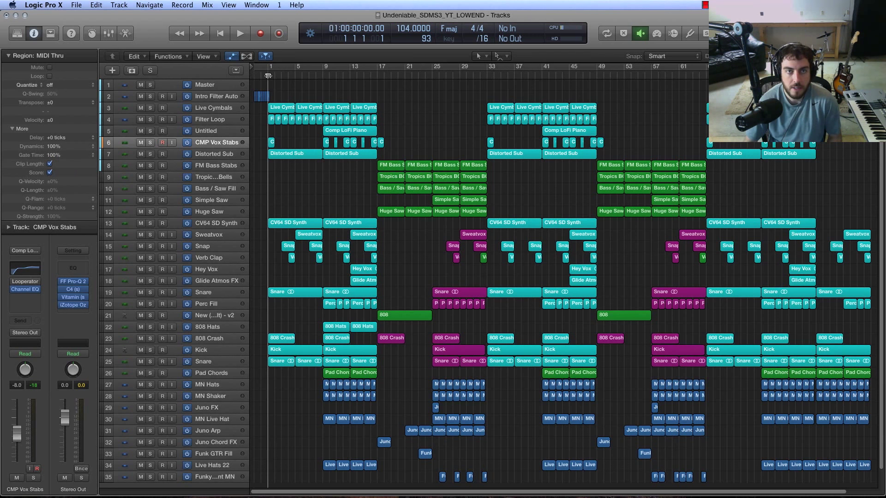
left_click(253, 76)
left_click(268, 75)
left_click(254, 75)
scroll(436, 109, "down", 1)
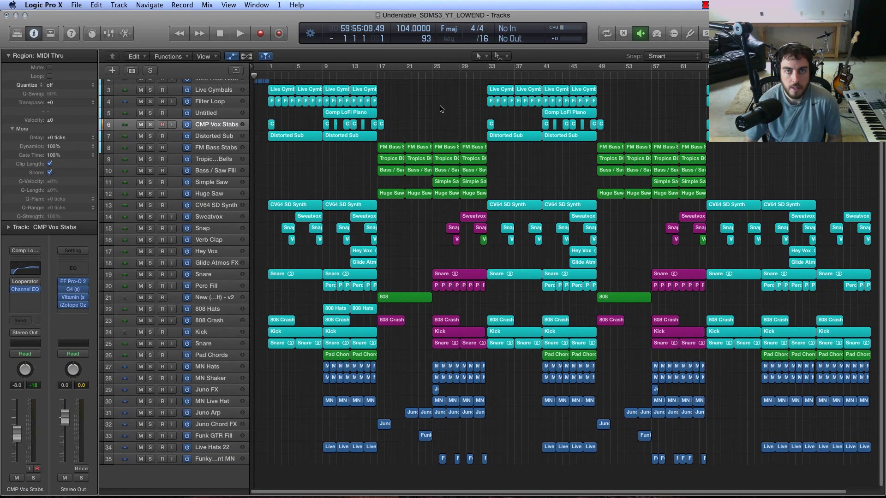
scroll(393, 106, "up", 1)
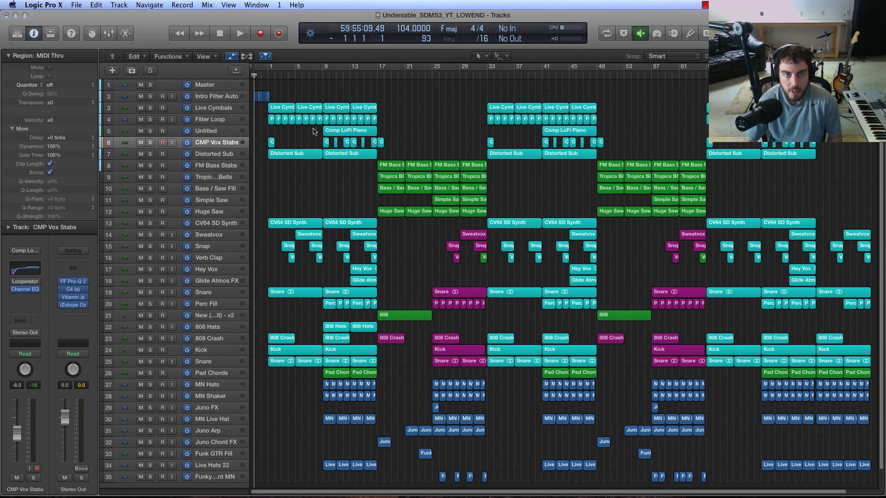
Step: Briefly select the Distorted Sub region on track 7, then zoom the track lanes out and back
left_click(294, 155)
left_click(298, 167)
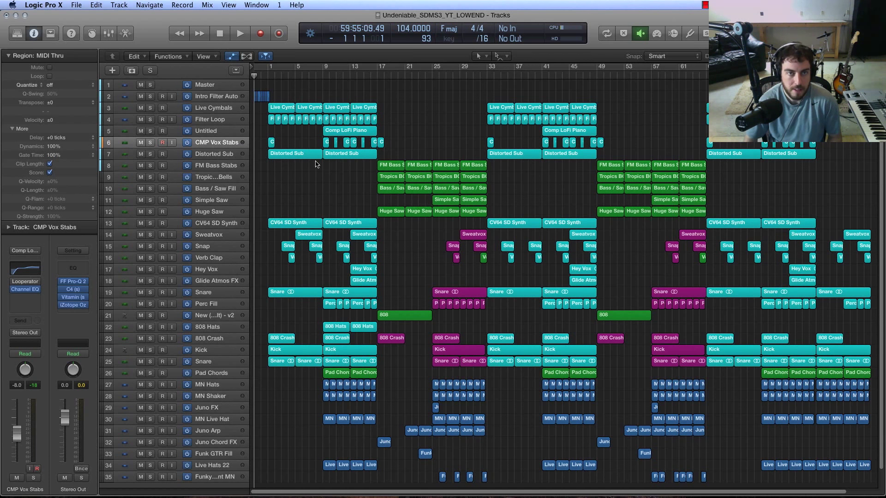
scroll(316, 164, "up", 8)
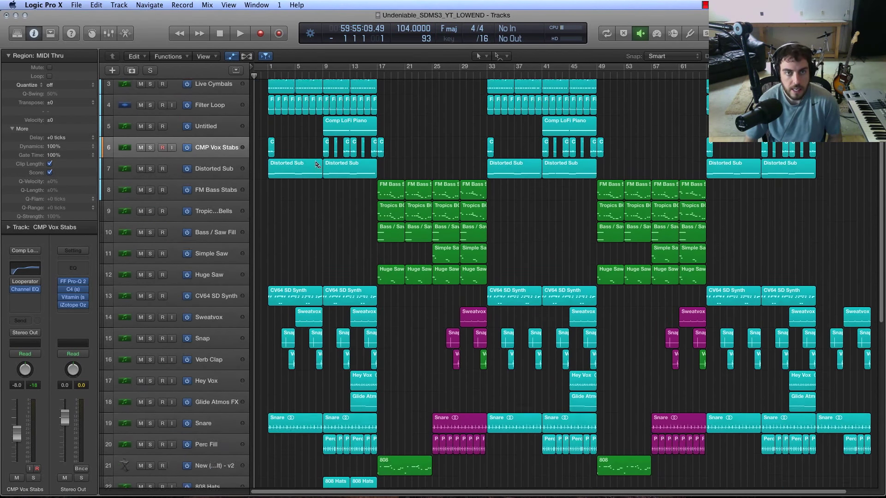
scroll(315, 163, "up", 5)
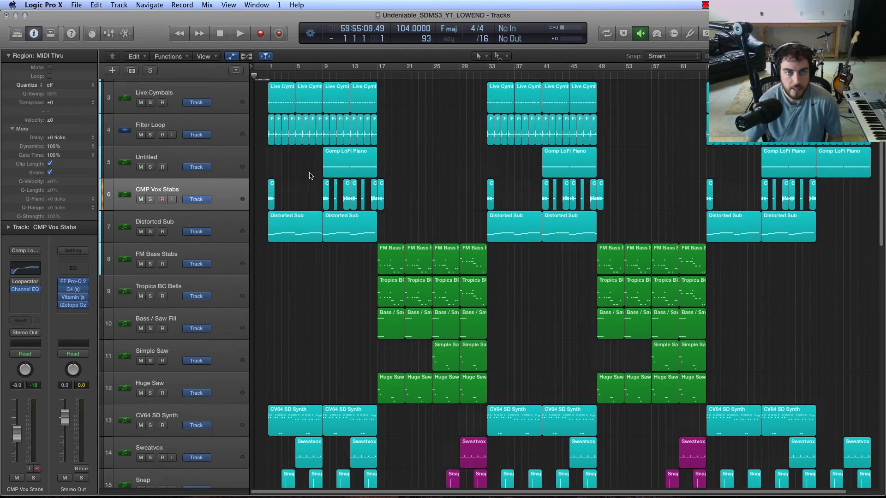
key("z")
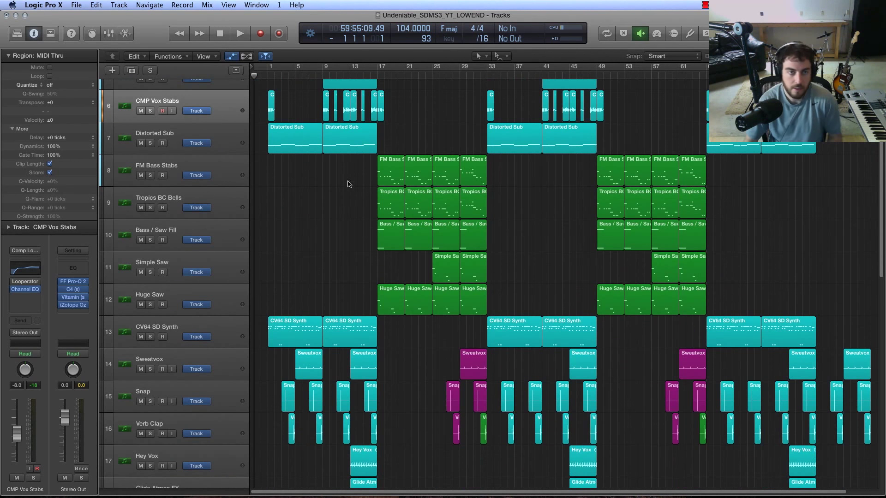
key("z")
scroll(310, 198, "up", 3)
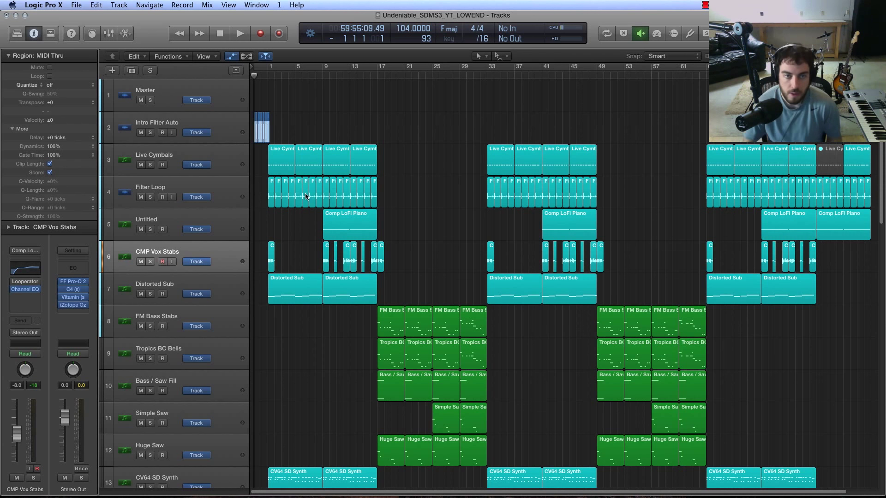
Step: Zoom out to all 35 tracks, play from bar 9, and scan every channel strip in the Mixer
key("z")
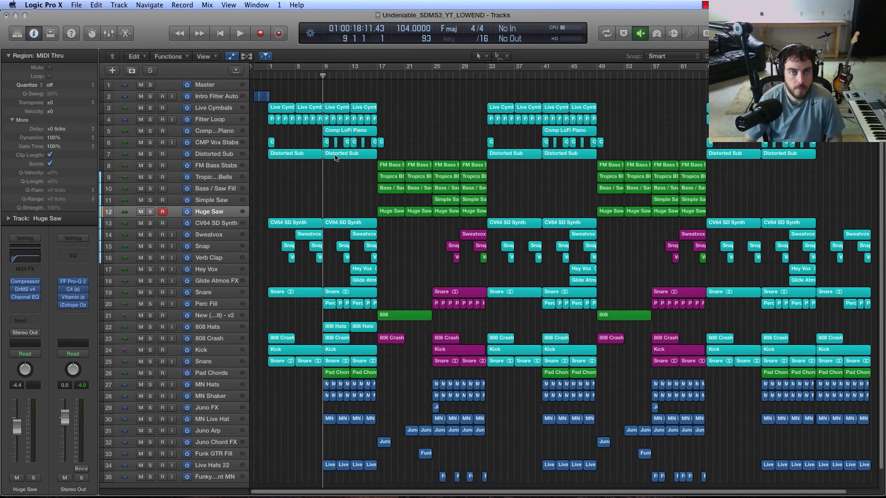
key("space")
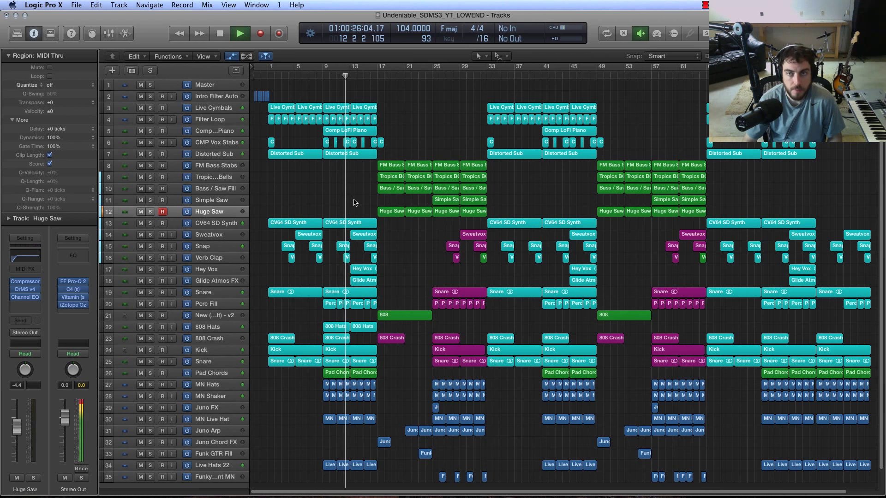
scroll(353, 202, "down", 3)
scroll(354, 202, "up", 3)
key("x")
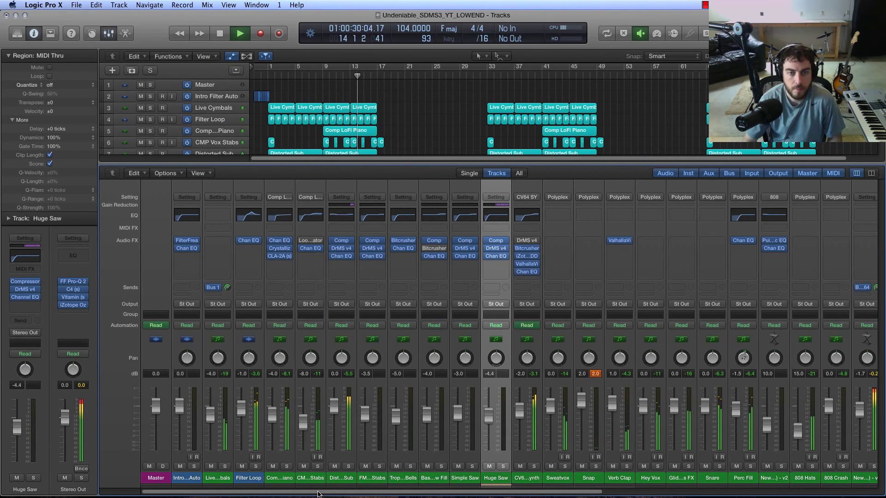
left_click_drag(335, 492, 597, 491)
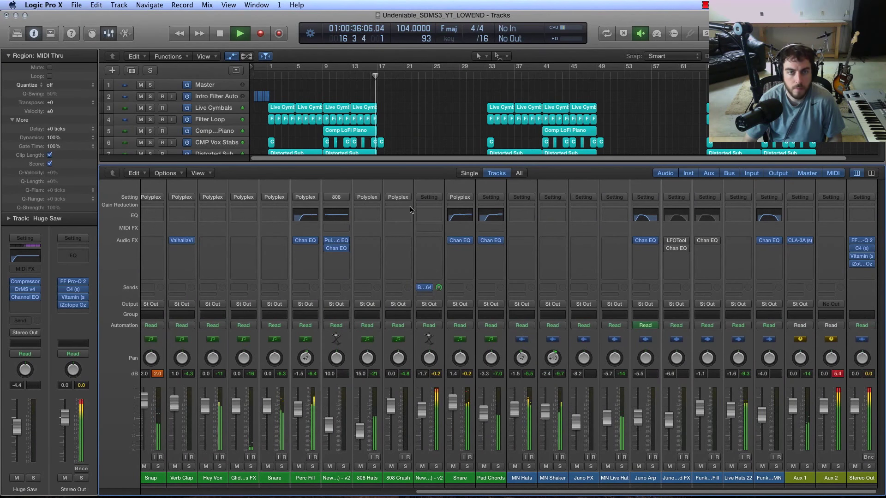
key("x")
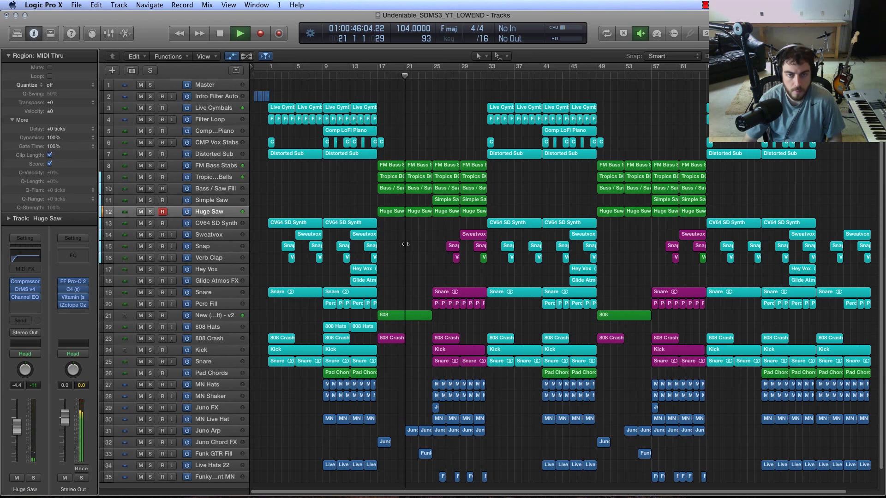
Step: Play the soloed Distorted Sub alone from bar 9, then unsolo it and return to bar 9
key("space")
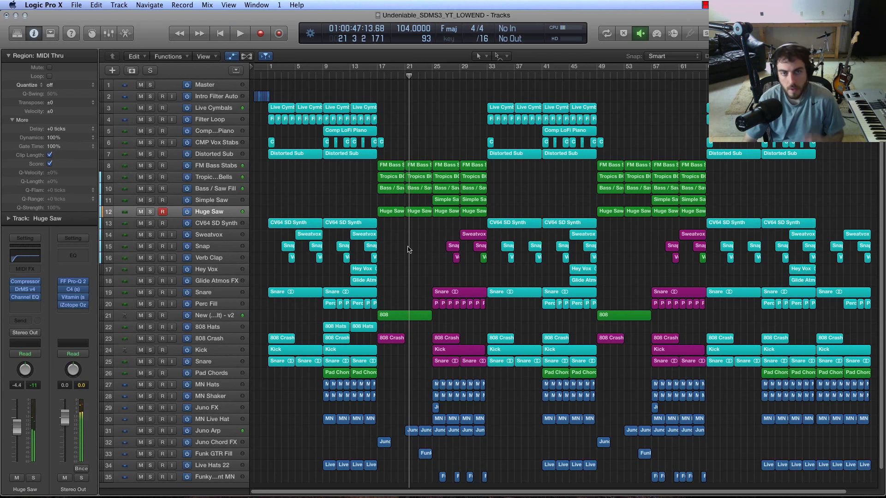
left_click(324, 75)
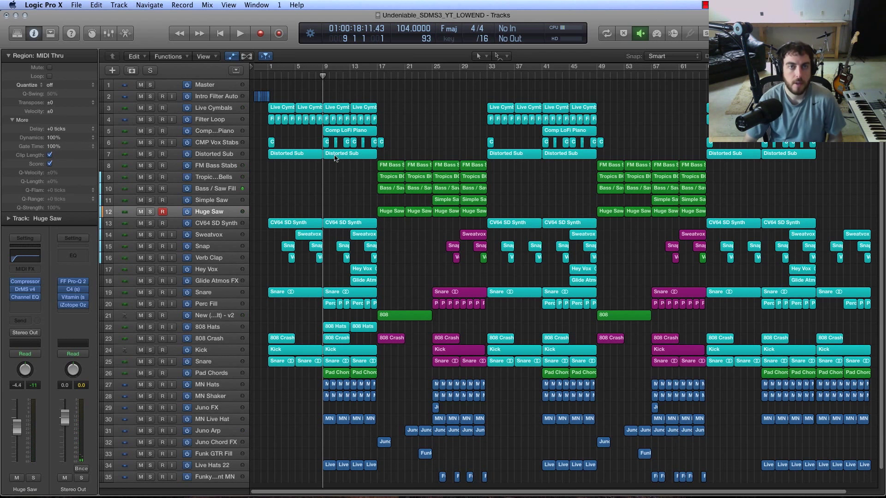
key("super+Down")
key("super+Down")
key("super+Down")
key("super+Down")
key("super+Down")
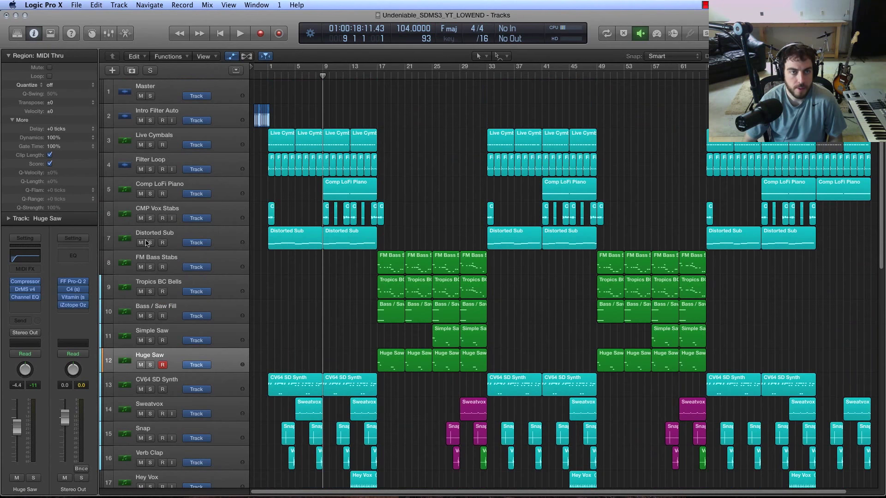
left_click(147, 243)
key("space")
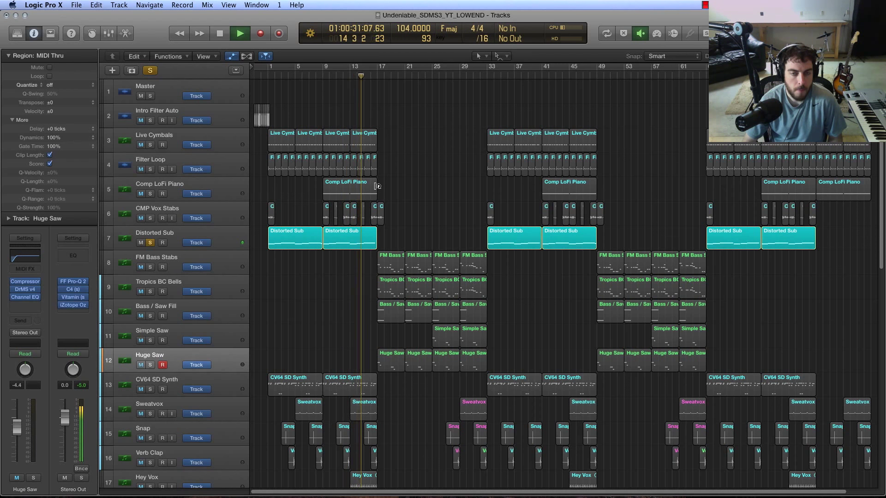
key("space")
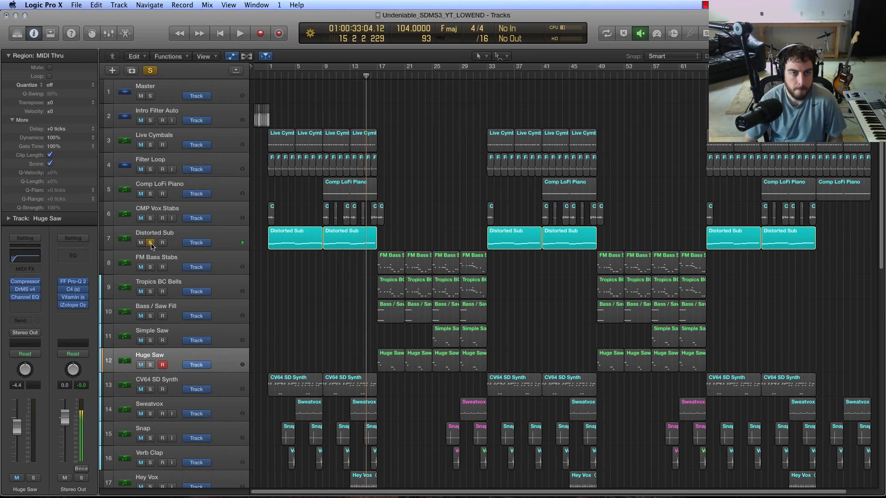
left_click(150, 243)
key("alt+comma")
Step: Select all six Distorted Sub regions from its track header
mouse_move(19, 286)
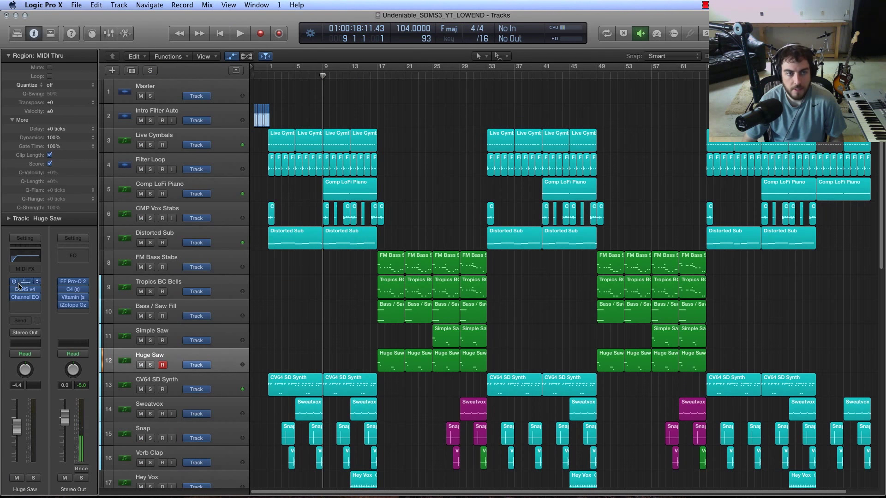
left_click(353, 243)
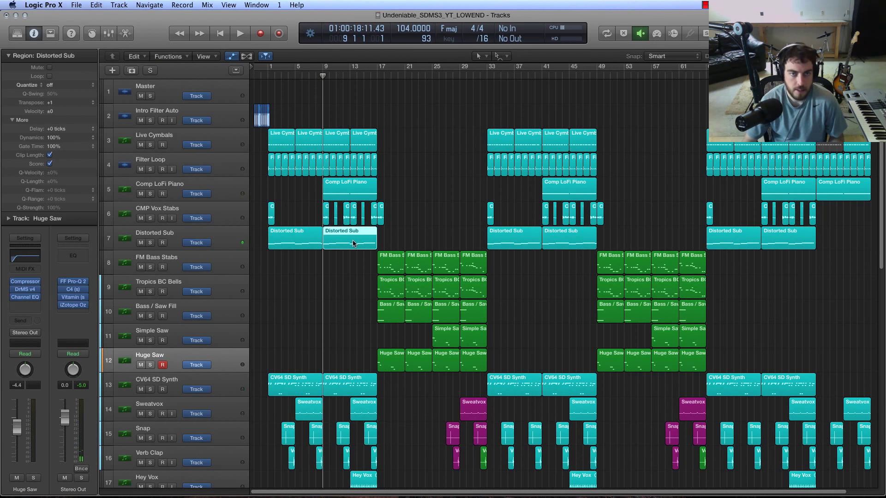
left_click(342, 278)
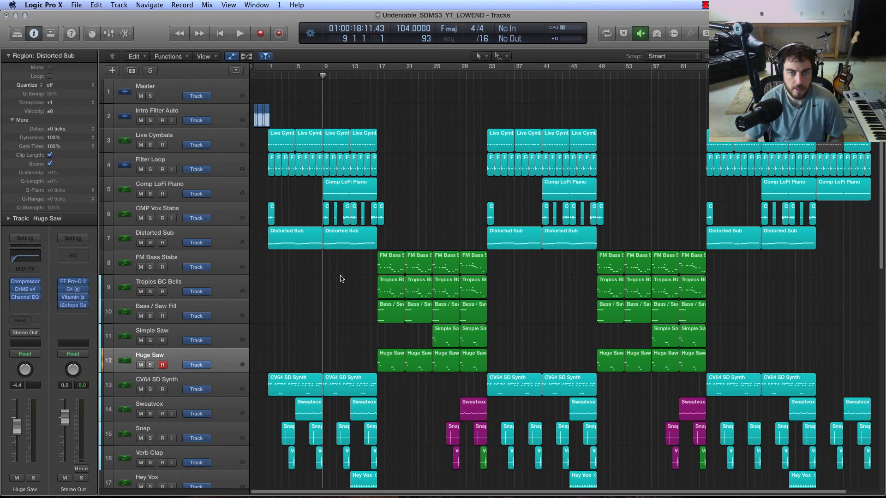
left_click(219, 237)
scroll(330, 284, "down", 5)
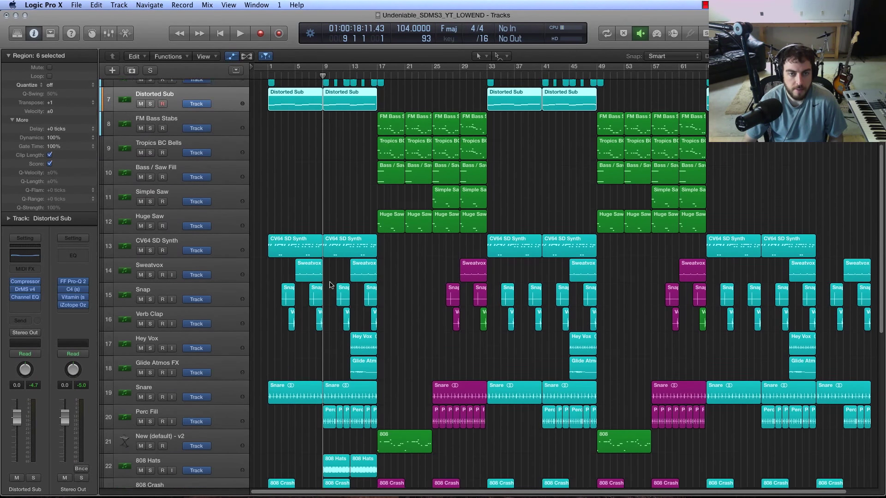
scroll(330, 284, "down", 5)
Step: Mute the Distorted Sub and play the soloed Kick with its regions selected
key("ctrl+m")
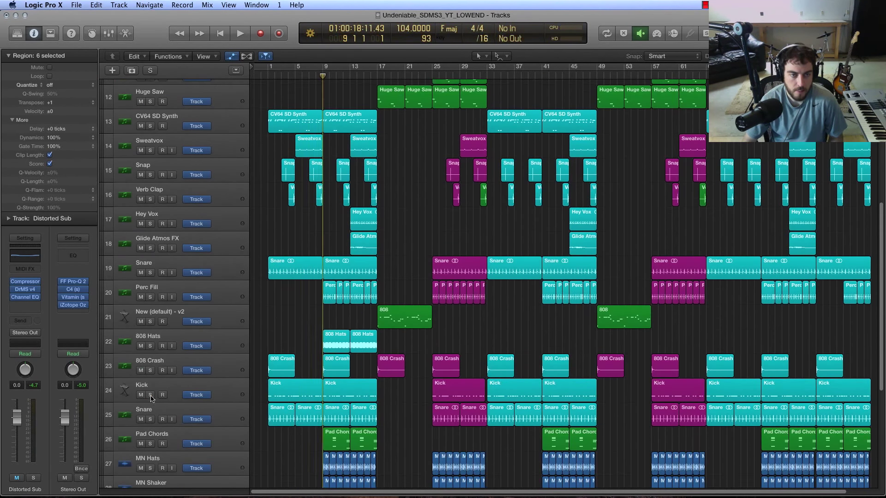
left_click(151, 395)
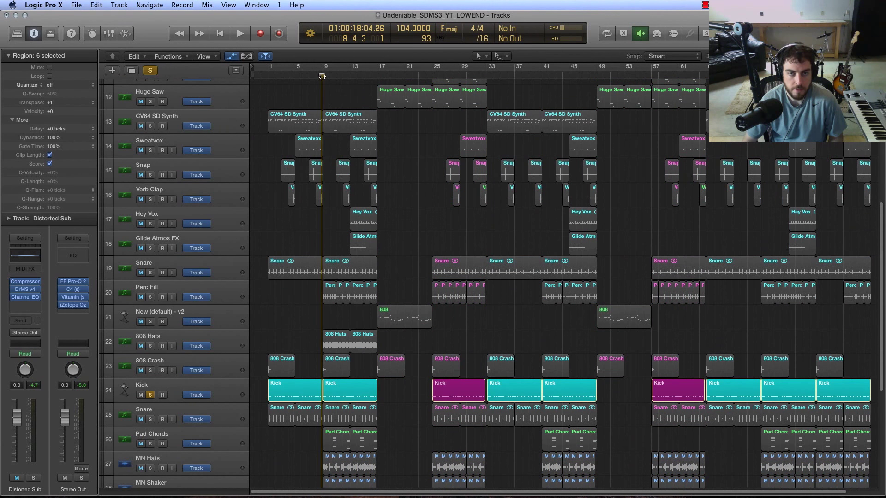
key("space")
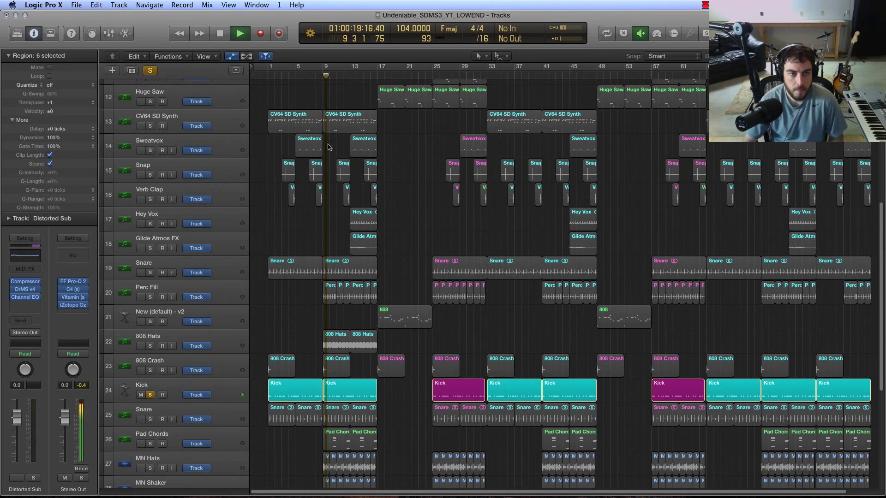
left_click(234, 392)
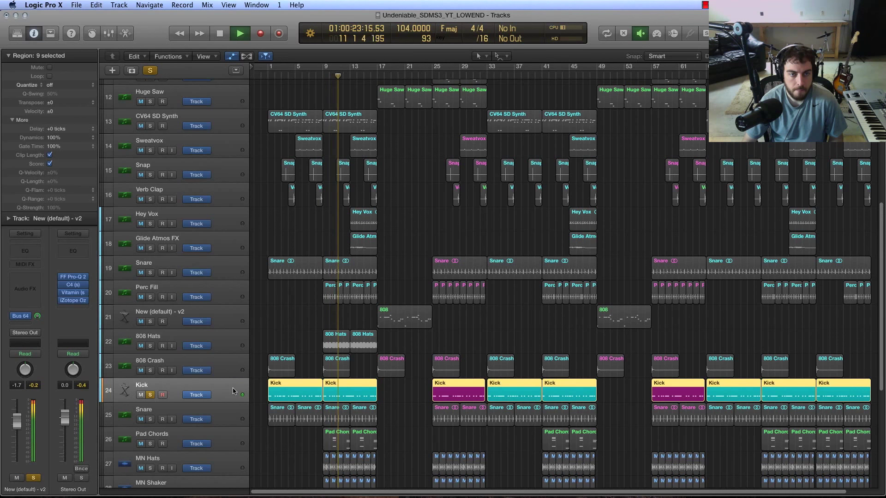
key("space")
Step: Move the Kick track up beside Distorted Sub and reset the playhead to bar 9
left_click_drag(231, 385, 227, 252)
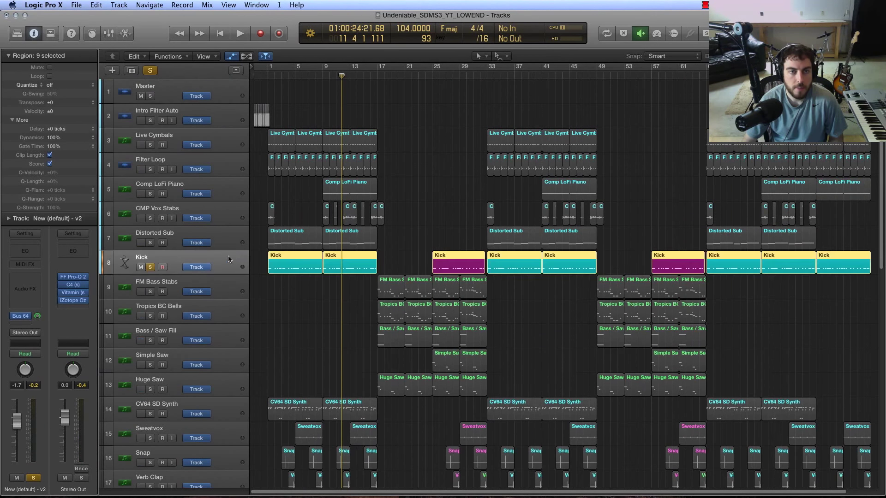
scroll(326, 277, "down", 1)
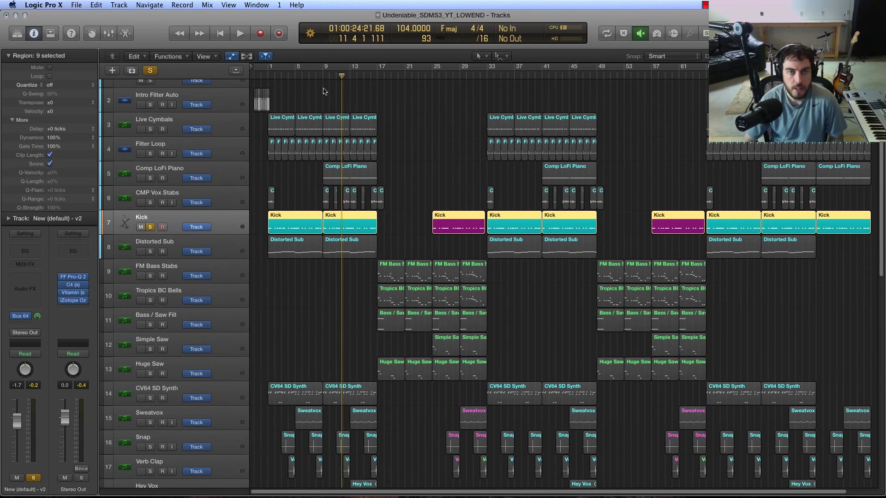
left_click(323, 75)
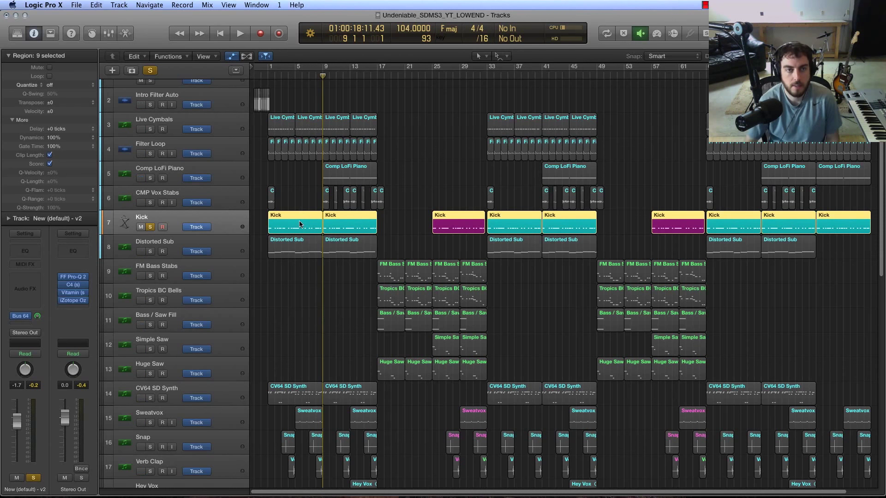
left_click(222, 237)
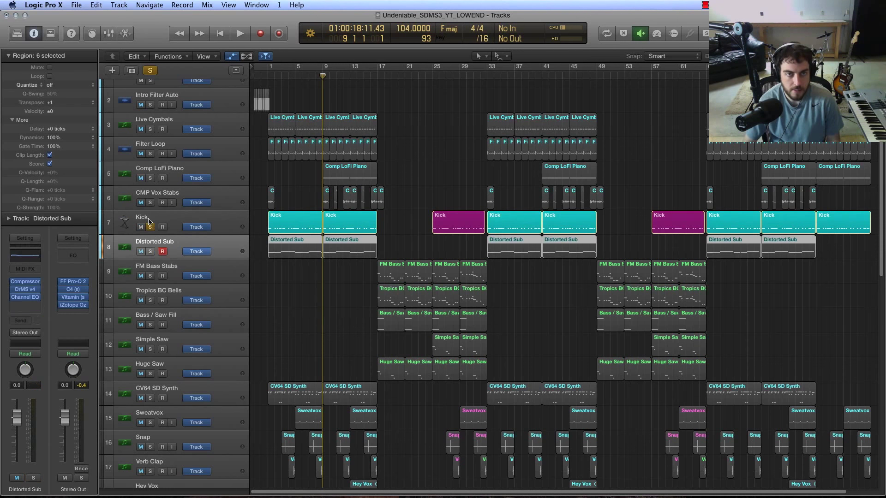
left_click(237, 221)
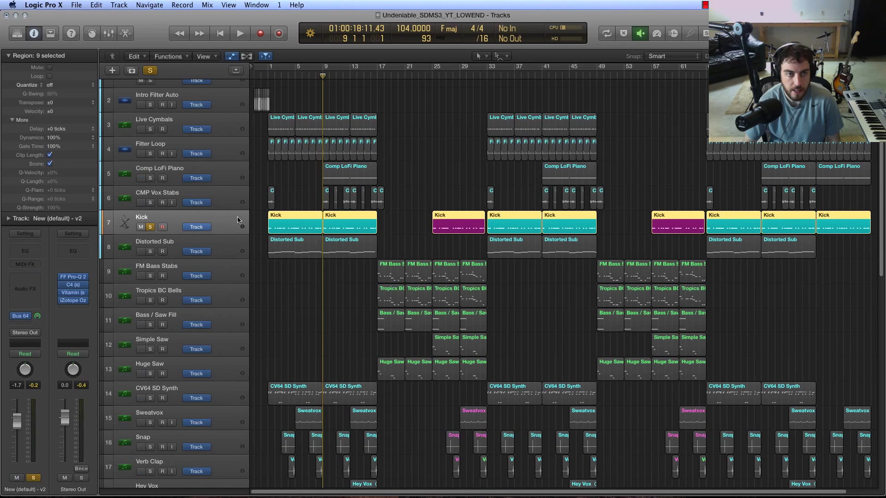
Step: Insert a Channel EQ on the Kick and watch its spectrum during playback
left_click(25, 251)
left_click_drag(170, 42, 434, 184)
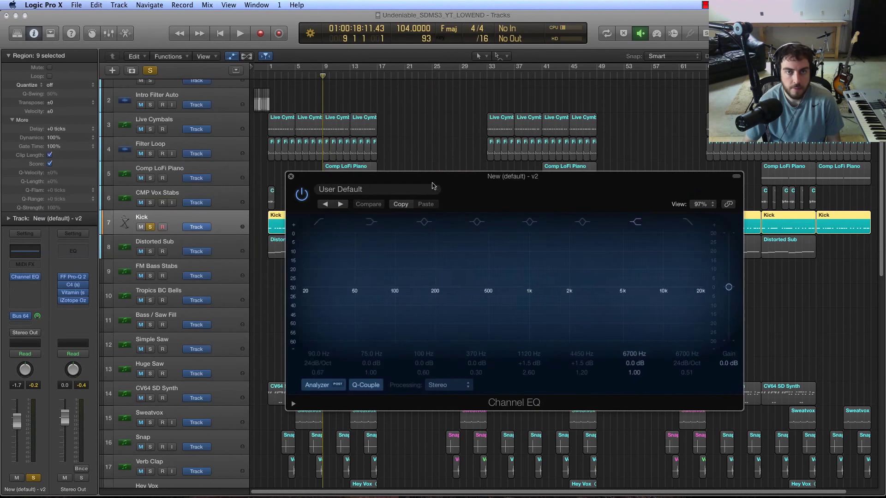
key("space")
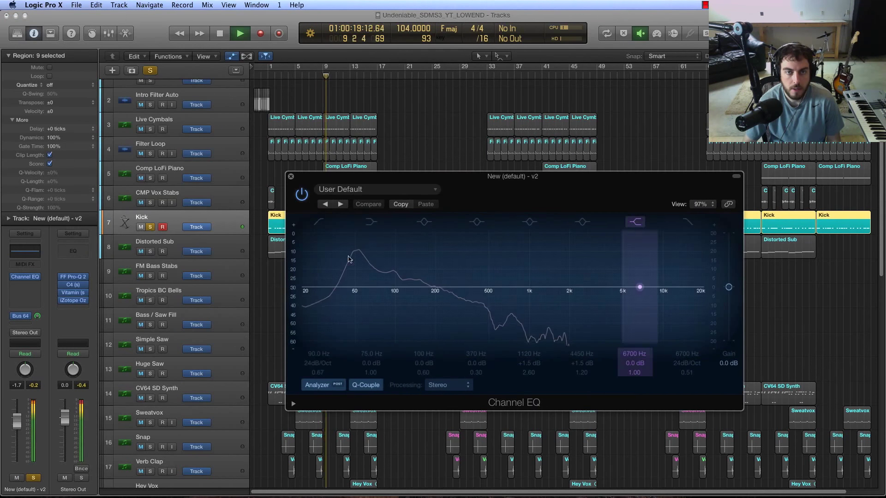
key("space")
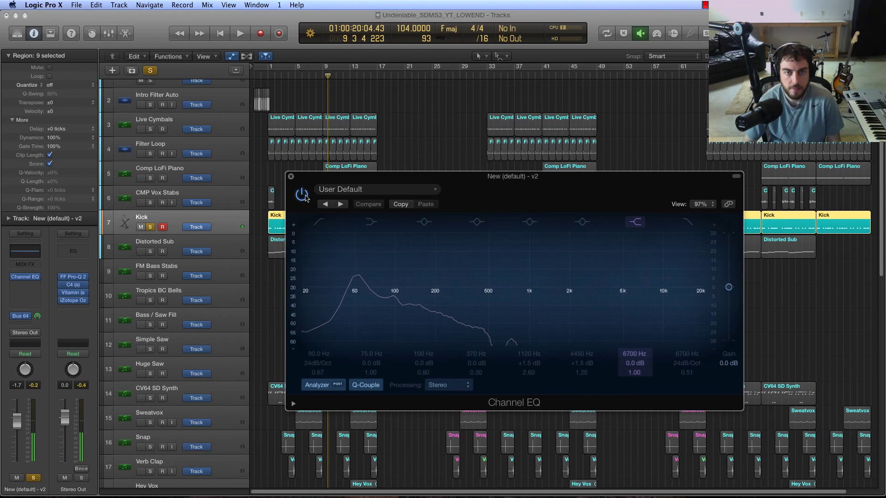
left_click(292, 177)
Step: Solo Distorted Sub instead of the Kick and bypass the Kick's Channel EQ
left_click(150, 251)
left_click(150, 227)
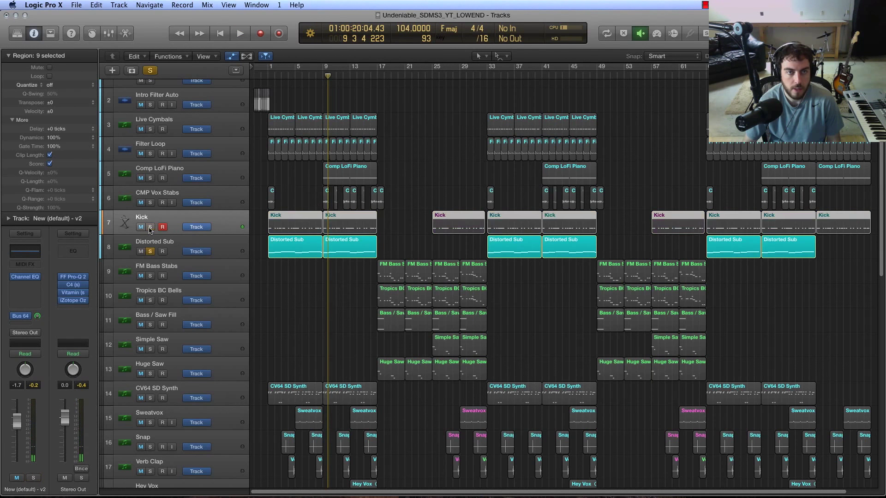
key("comma")
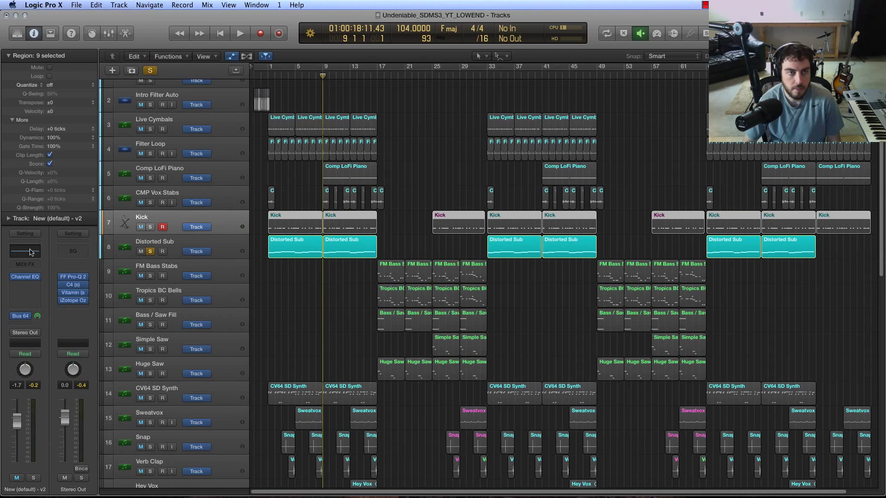
left_click(31, 251)
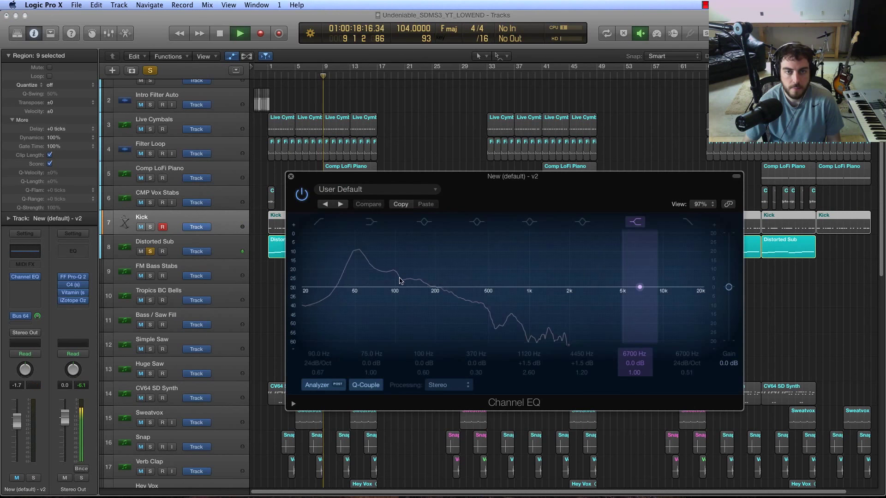
left_click(298, 190)
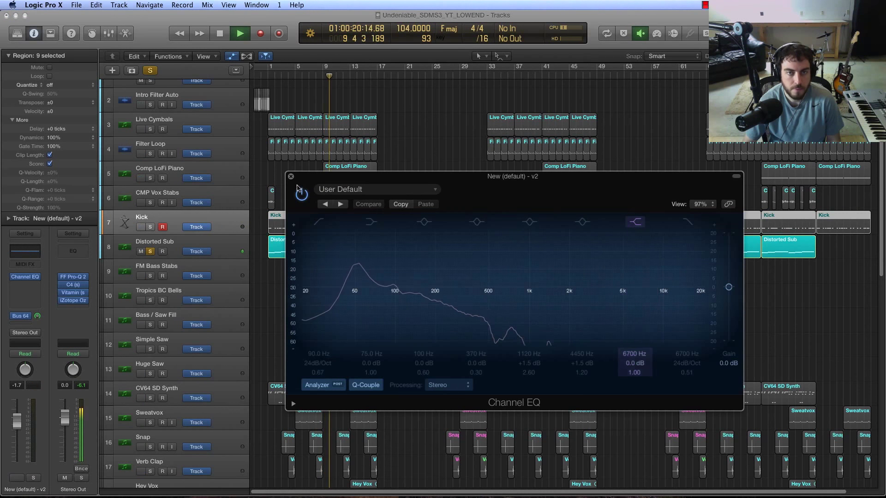
left_click(291, 177)
Step: Inspect the Distorted Sub's Channel EQ during playback, then stop at bar 12
left_click(155, 244)
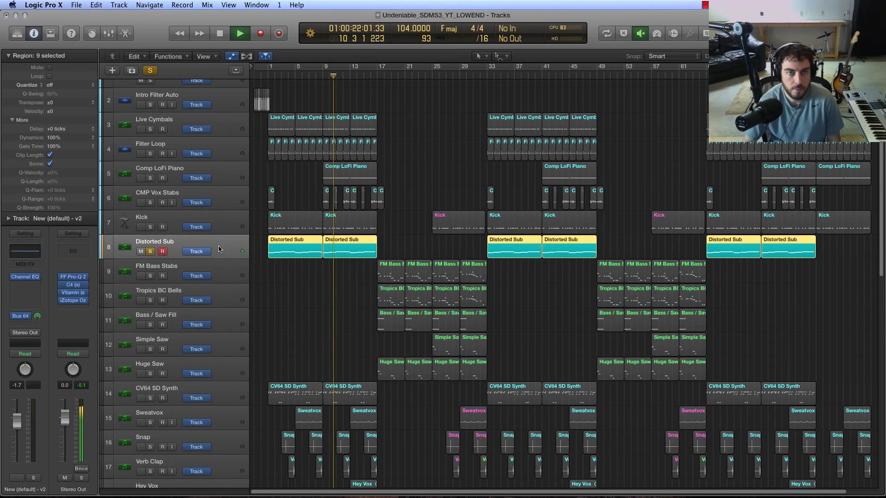
left_click(33, 254)
left_click_drag(121, 38, 406, 168)
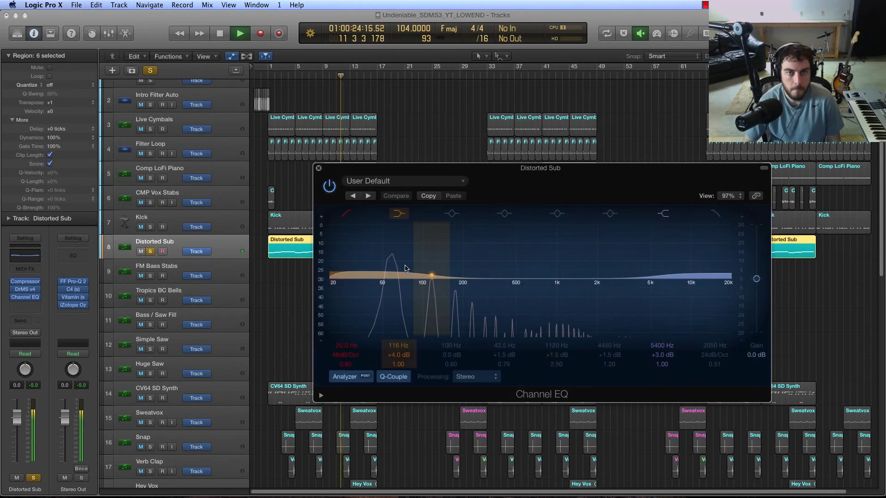
key("space")
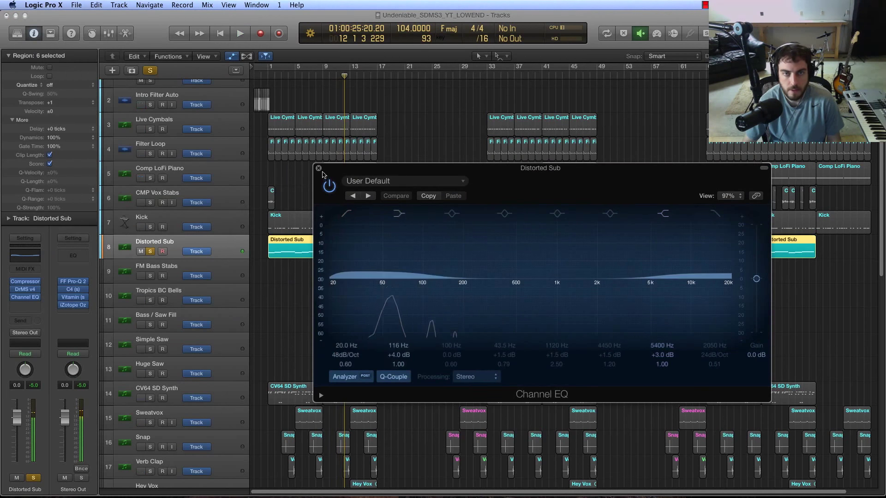
left_click(319, 168)
left_click(307, 299)
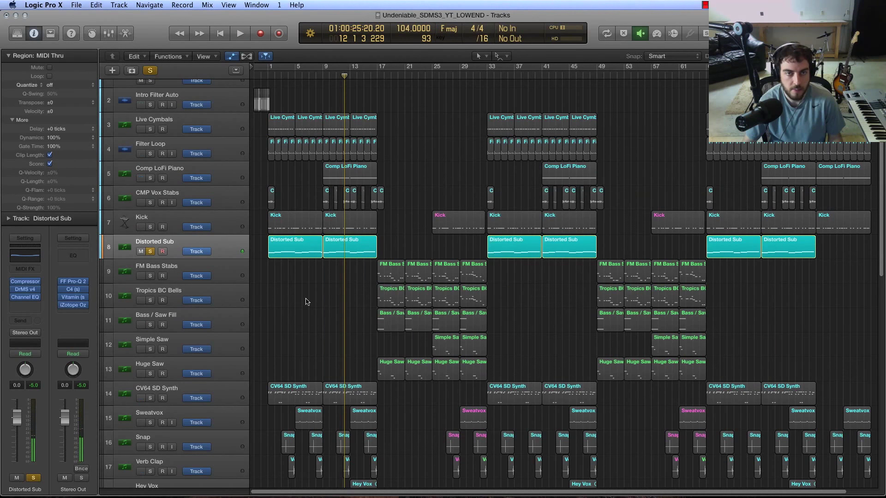
Step: Reset the playhead to bar 9 and compare the Kick and Distorted Sub track selections
left_click(322, 75)
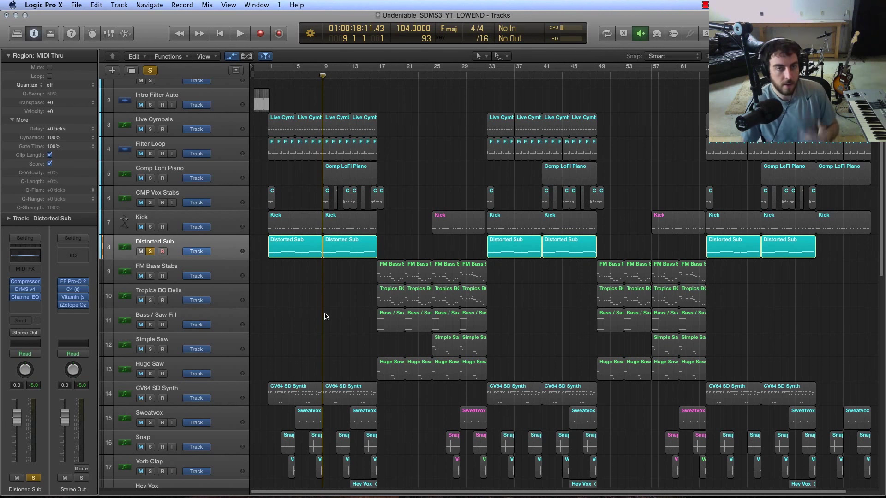
left_click(226, 232)
left_click(230, 239)
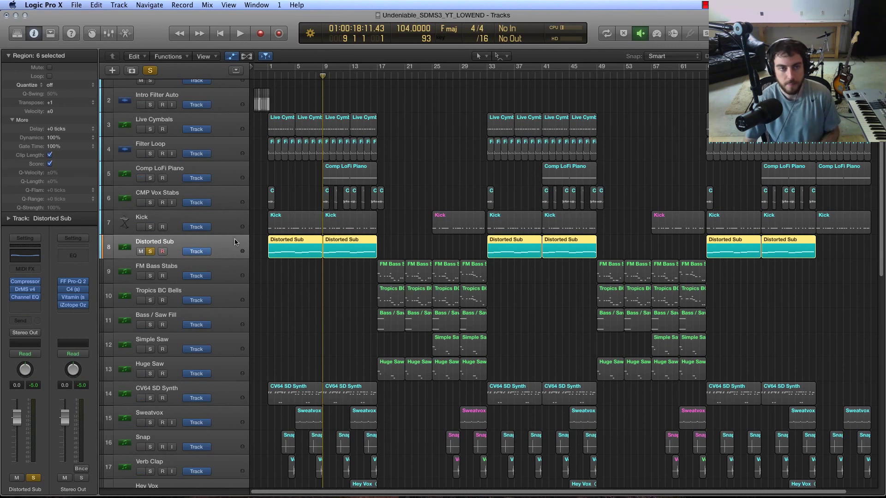
left_click(230, 225)
left_click(233, 242)
left_click(231, 224)
left_click(233, 242)
Step: Move the song position to bar 1 and select the Kick track's nine regions
left_click(230, 224)
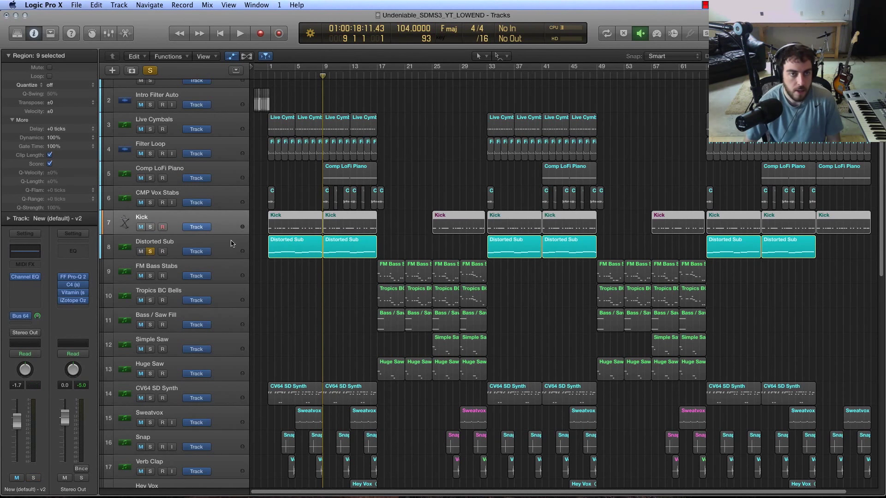
left_click(231, 243)
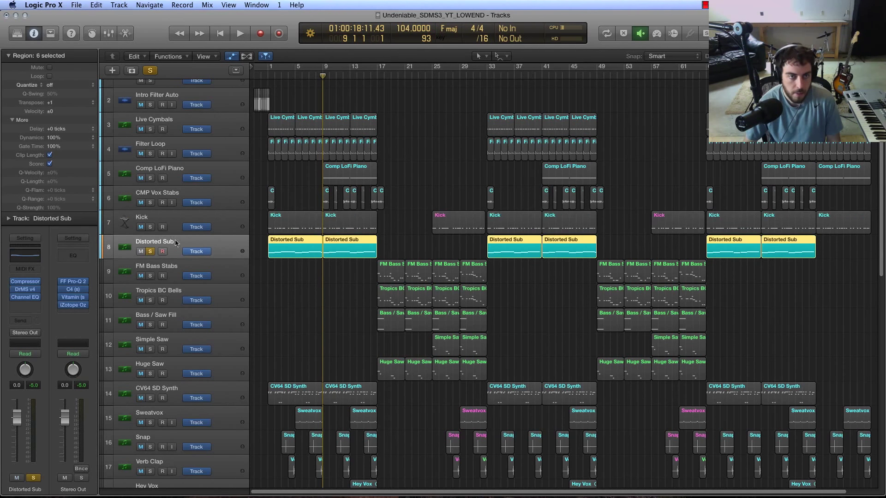
left_click(233, 221)
left_click(291, 290)
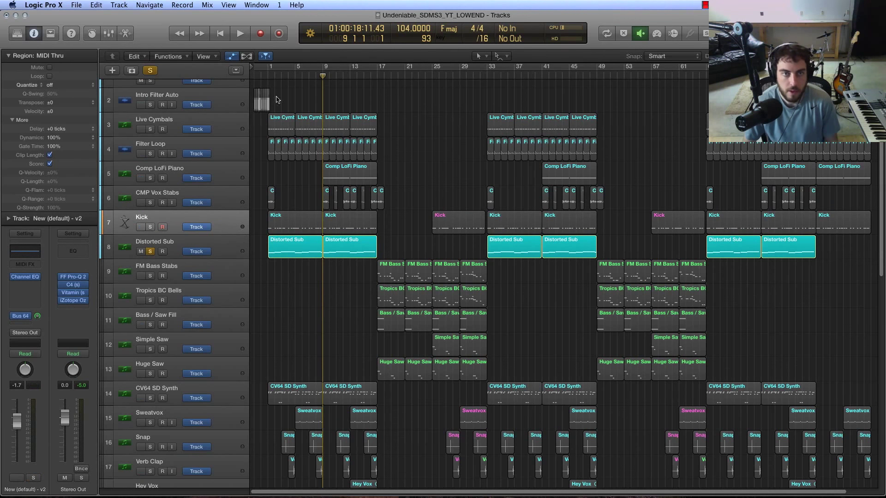
left_click(268, 78)
left_click(223, 217)
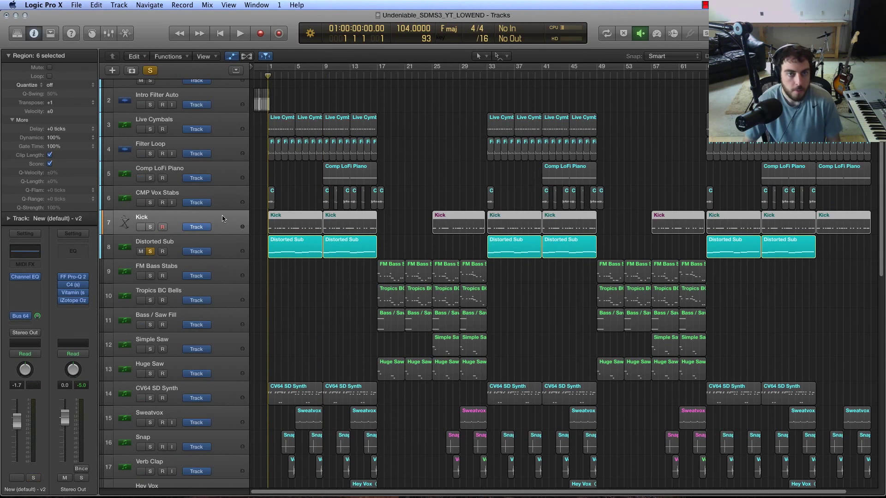
Step: Unsolo Distorted Sub, confirm the Kick's send routes to Bus 64, and reveal the Aux 2 strip
left_click(152, 251)
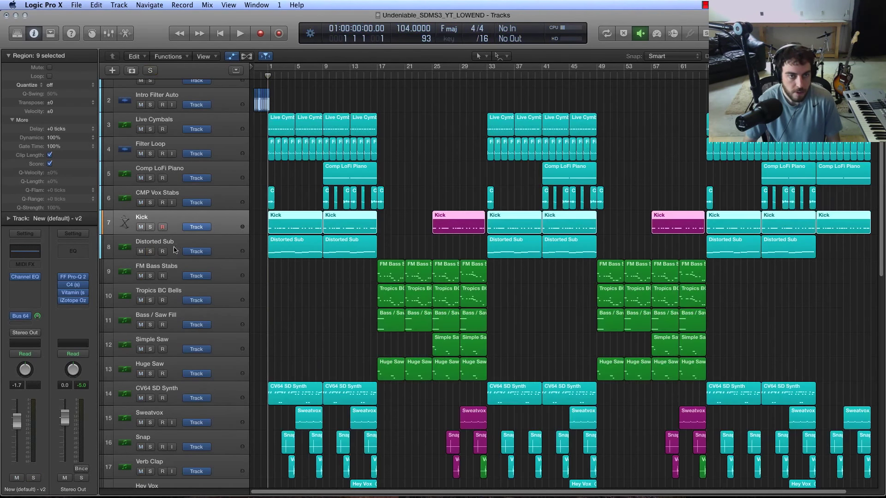
left_click(28, 317)
mouse_move(36, 371)
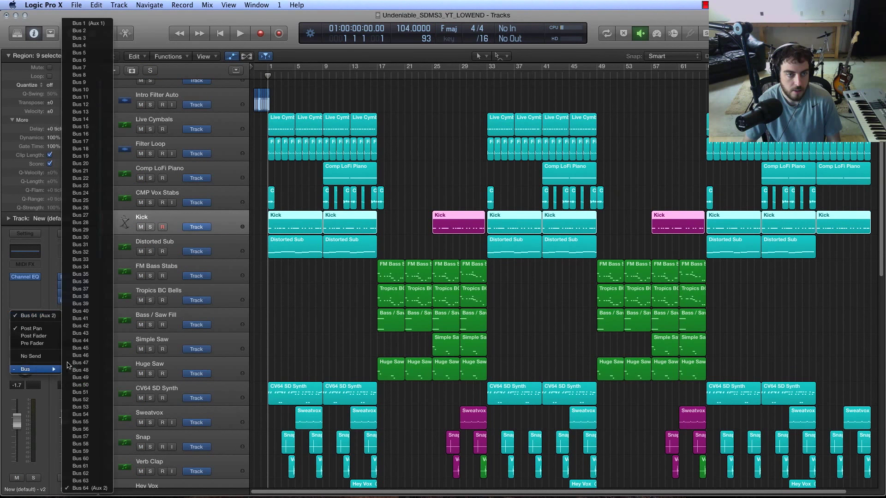
left_click(340, 332)
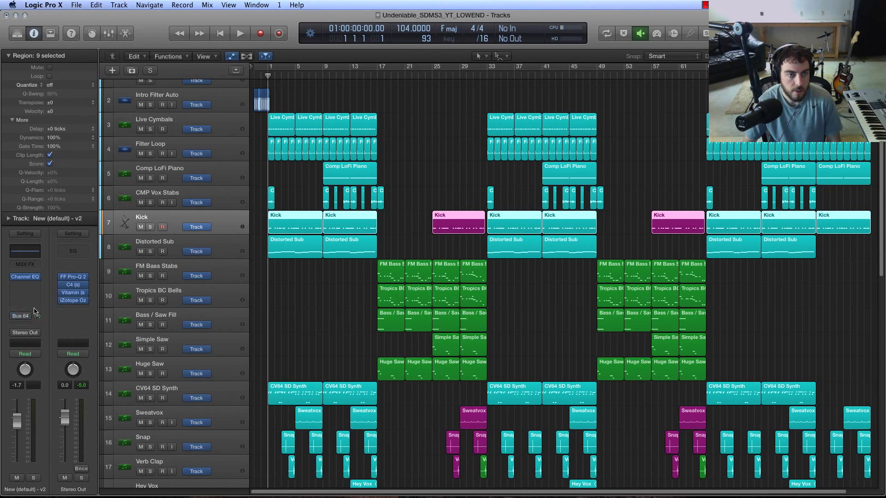
left_click(19, 317)
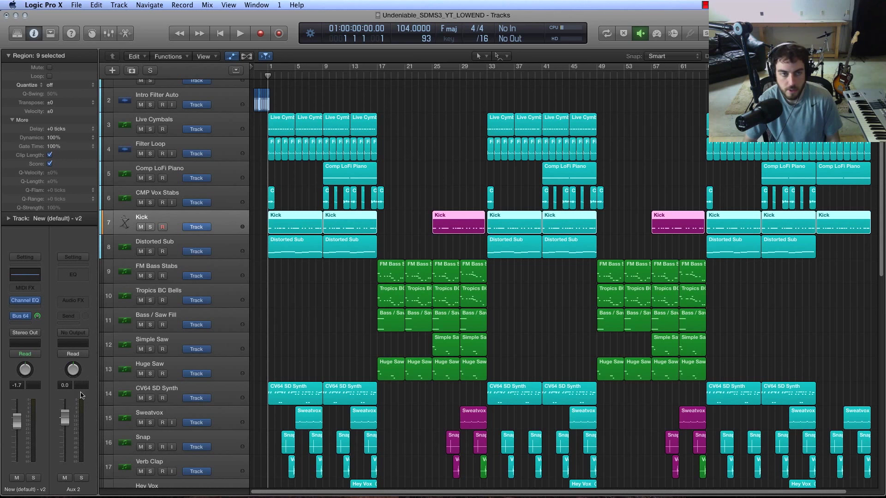
Step: Open the Distorted Sub's Compressor (Platinum Digital, 30:1, 150 ms) and check its side-chain sources
left_click(217, 246)
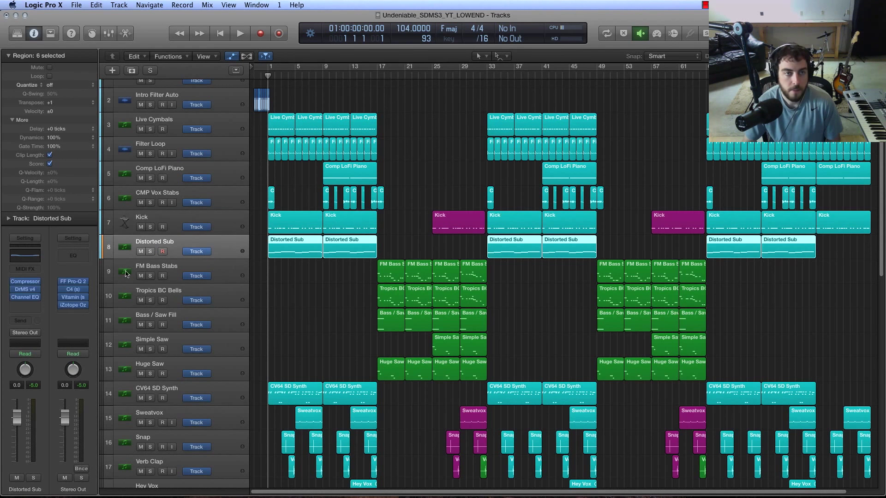
left_click(29, 282)
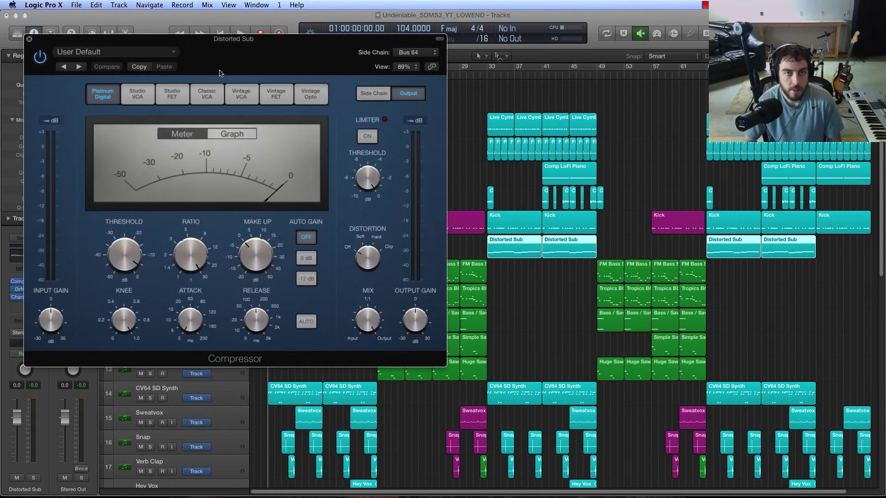
left_click_drag(180, 44, 545, 86)
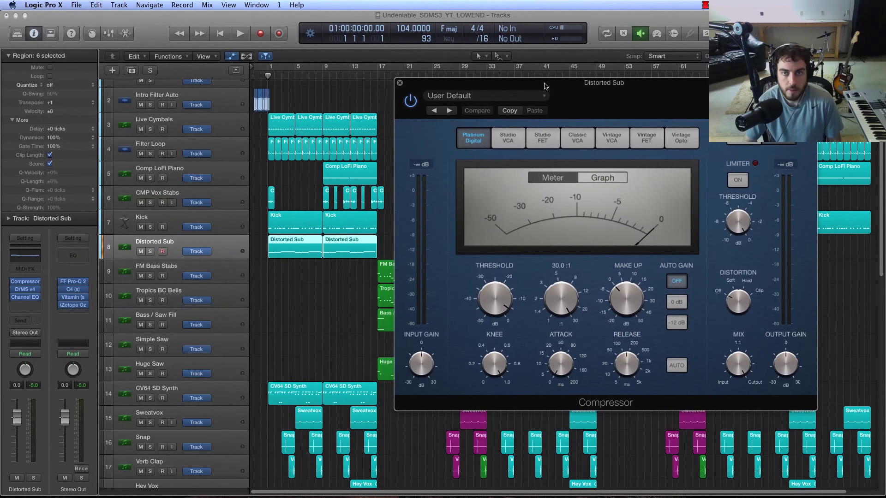
left_click(785, 96)
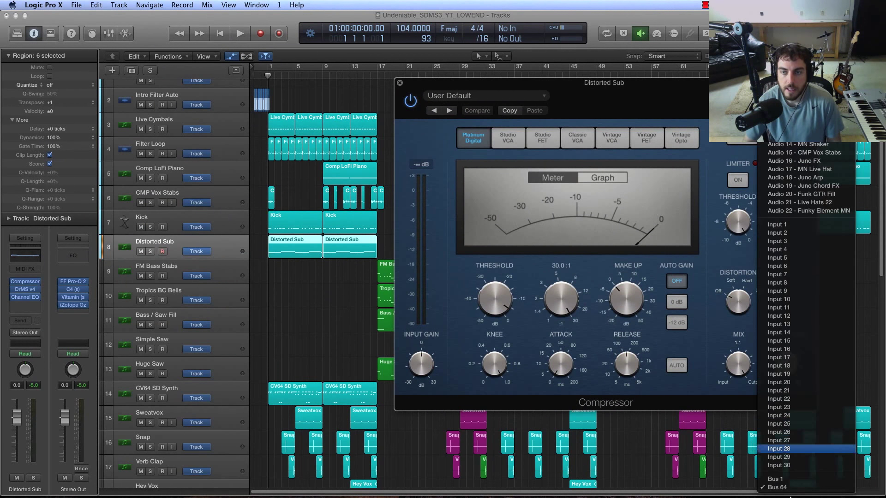
left_click(576, 102)
left_click_drag(586, 88, 573, 101)
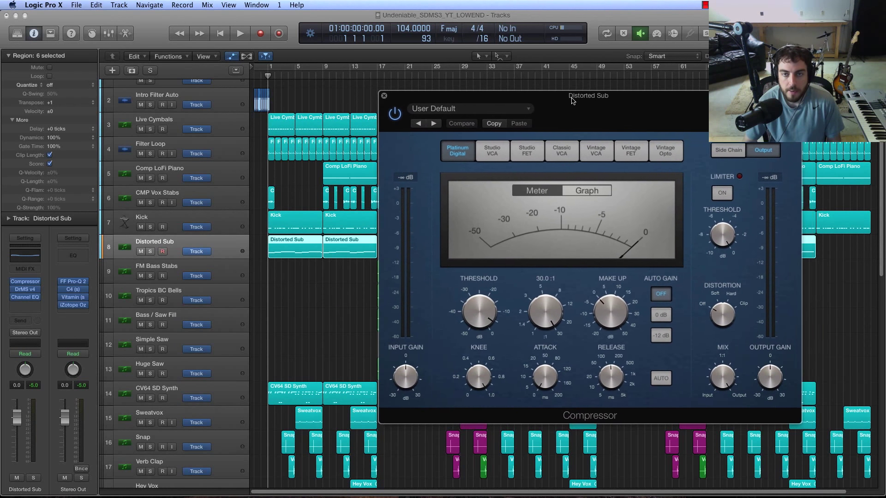
left_click_drag(429, 96, 447, 101)
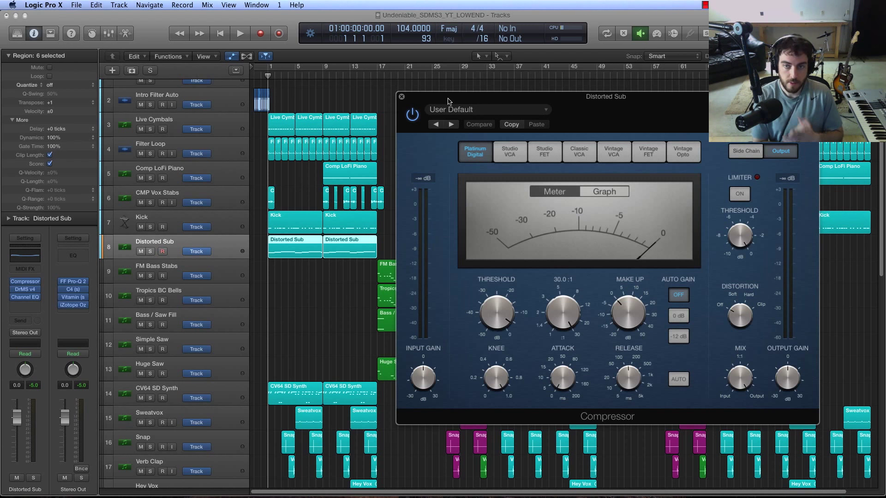
Step: Solo both the Kick and Distorted Sub tracks
mouse_move(629, 374)
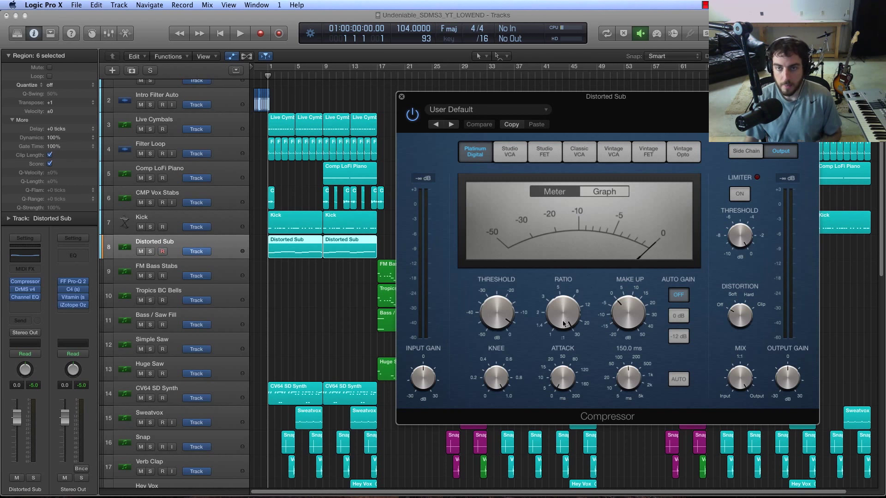
mouse_move(532, 310)
mouse_move(489, 319)
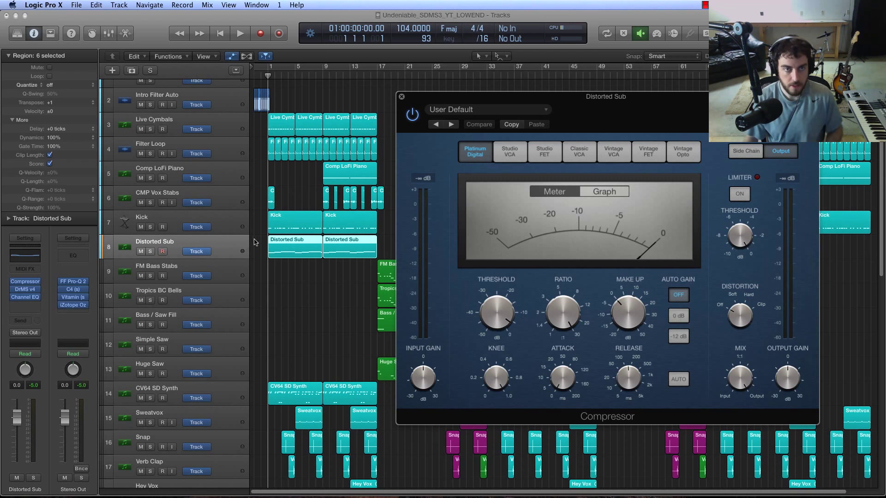
left_click(150, 227)
left_click(150, 252)
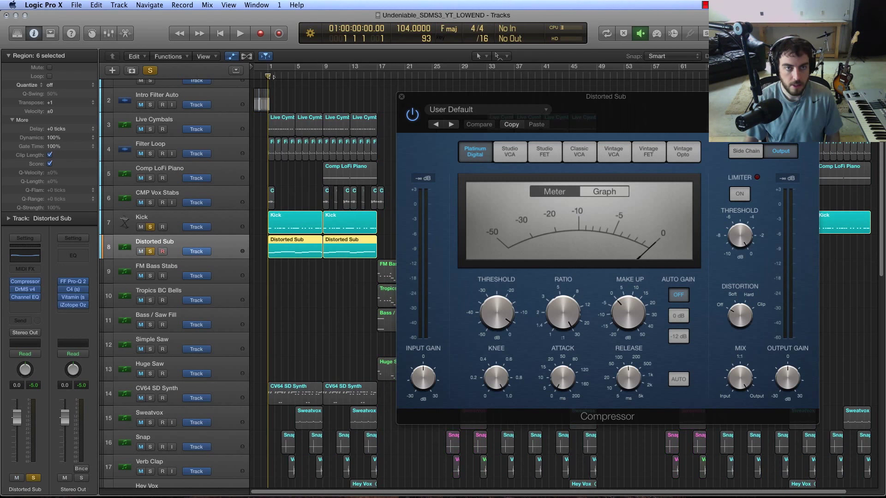
left_click_drag(555, 91, 547, 91)
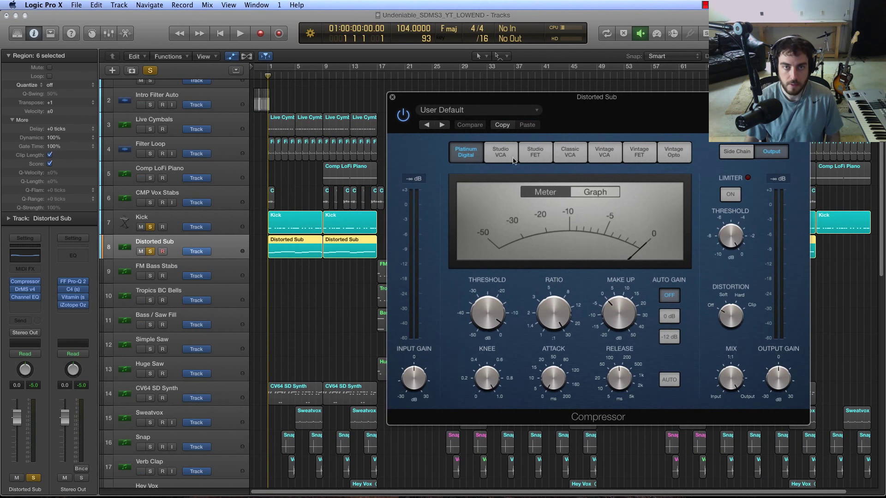
key("space")
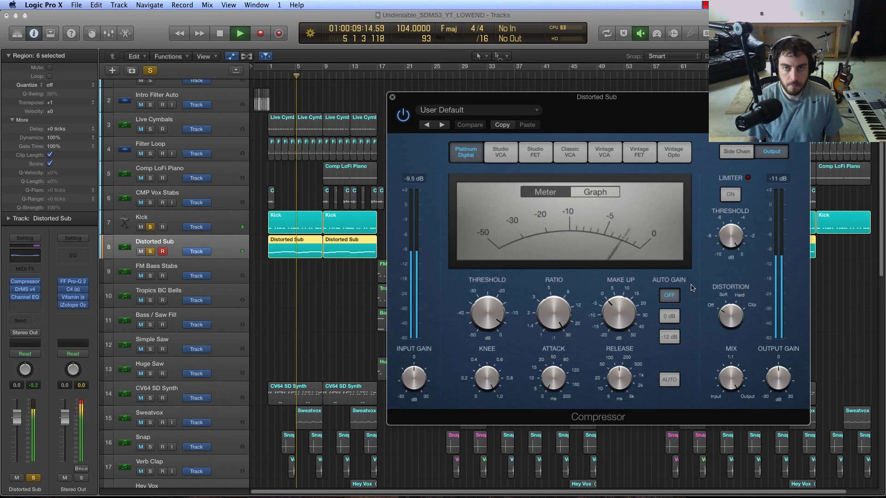
key("space")
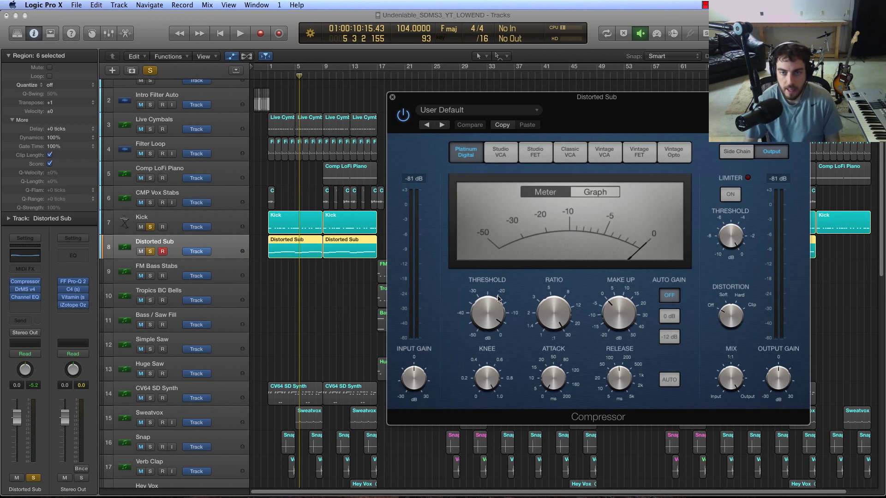
mouse_move(492, 310)
mouse_move(614, 290)
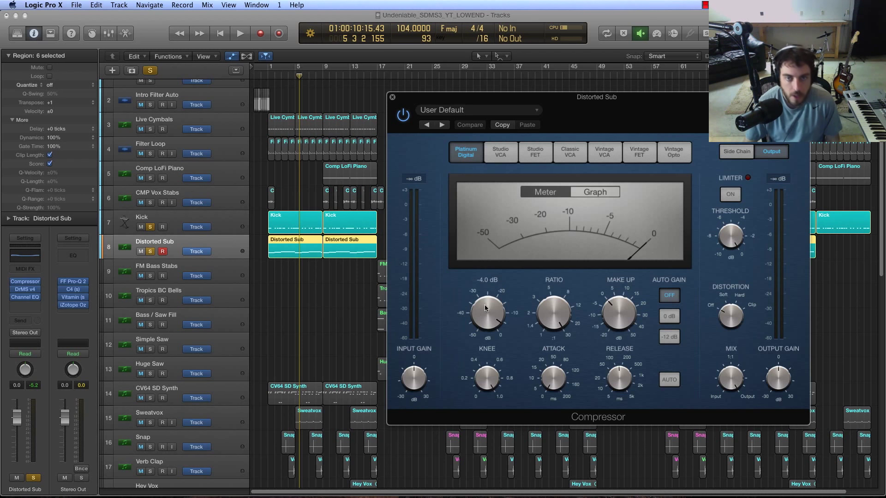
Step: Drag the Distorted Sub compressor's Ratio down toward 2.4:1
mouse_move(560, 324)
left_click_drag(561, 324, 561, 277)
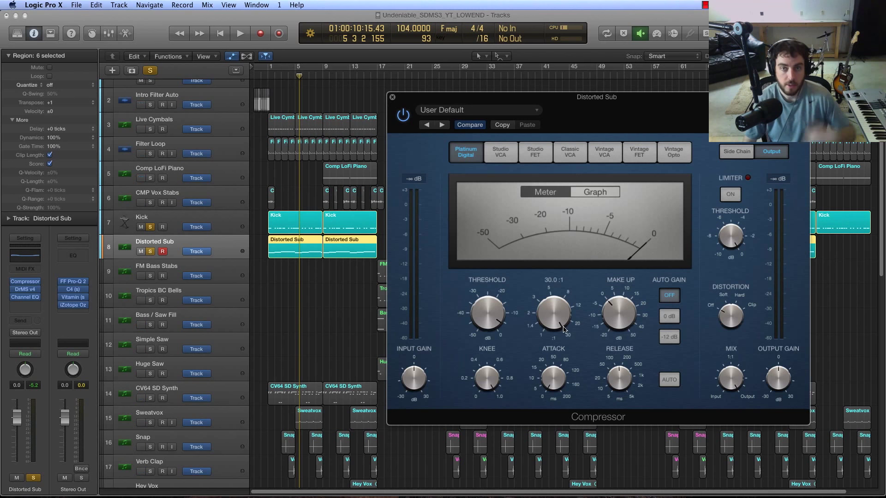
mouse_move(559, 386)
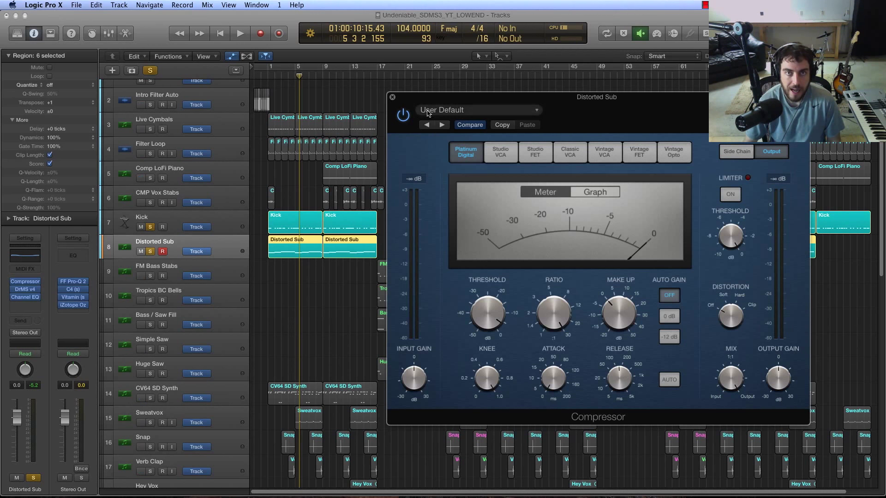
left_click_drag(422, 100, 418, 106)
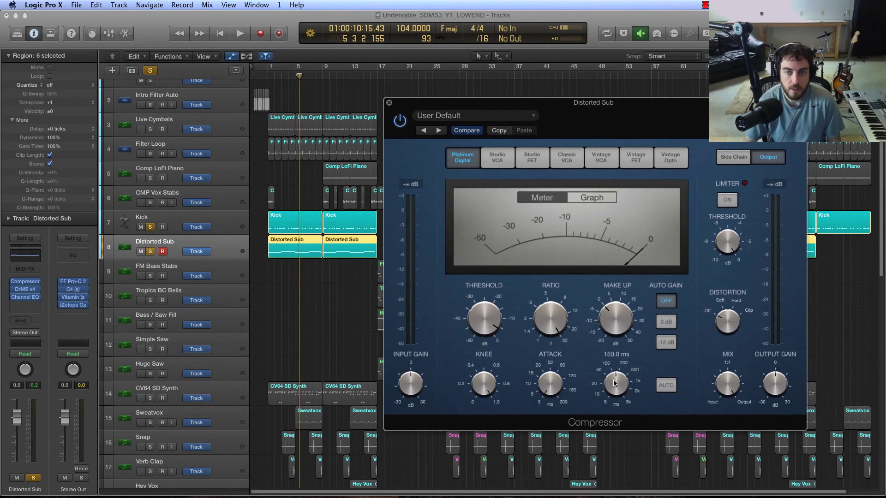
Step: Close the Compressor, mute Distorted Sub, and play the Kick alone from bar 1
left_click(389, 103)
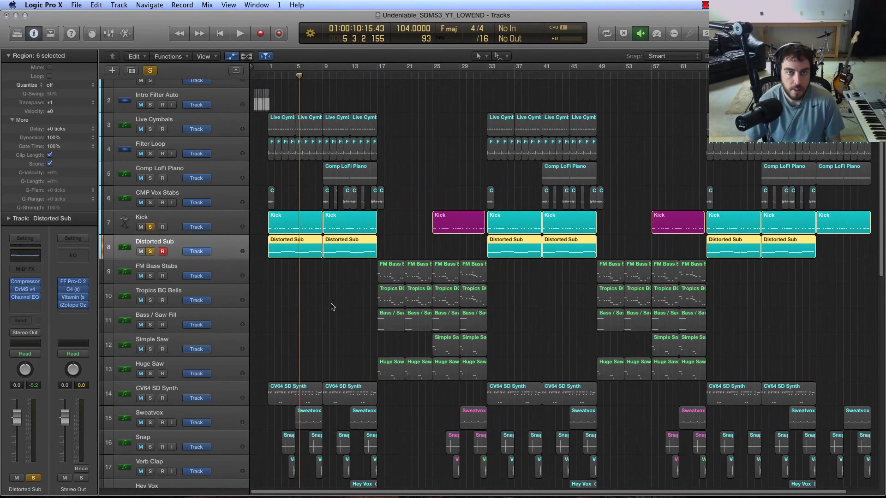
left_click(232, 224)
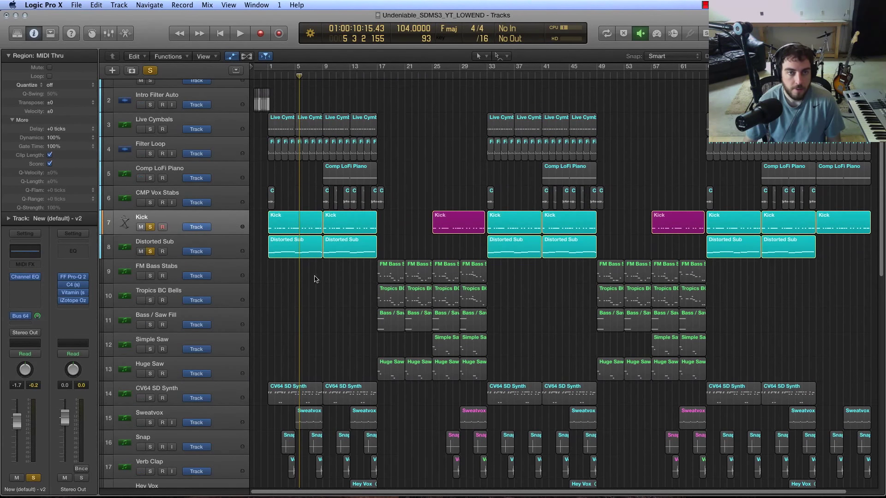
left_click(296, 223)
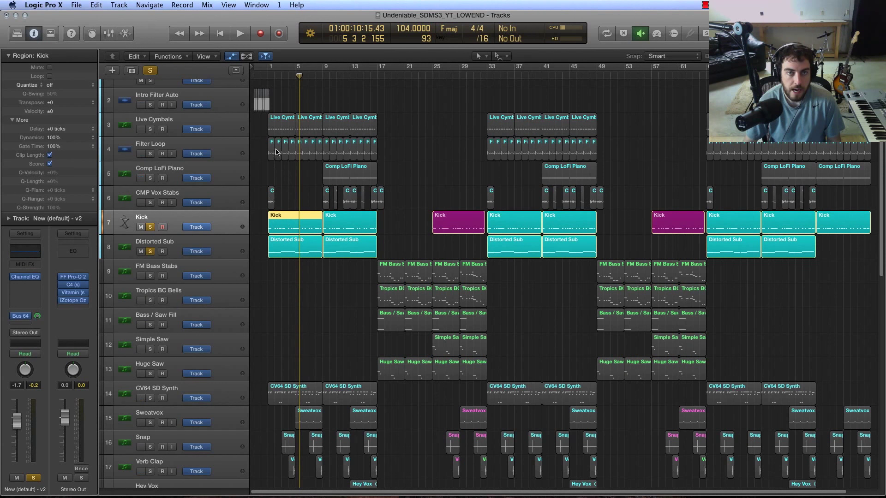
key("Return")
left_click(149, 249)
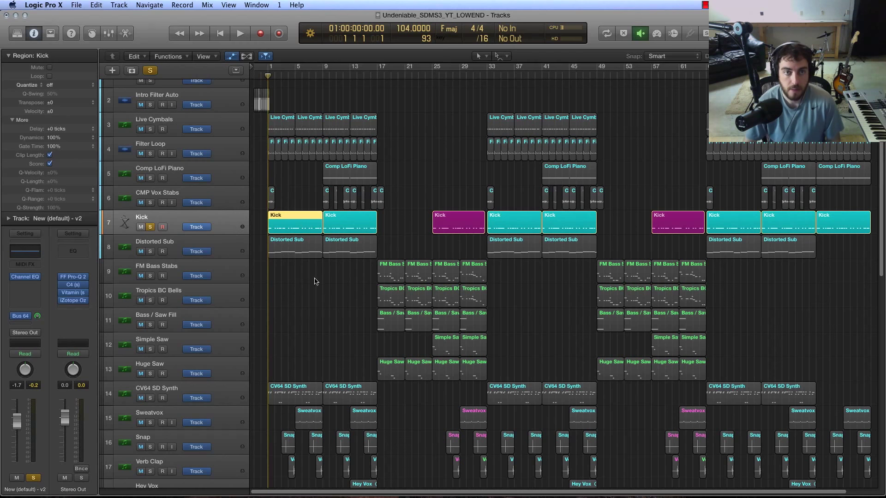
key("space")
Step: Show the automation lanes and zoom in horizontally on the first bars
key("a")
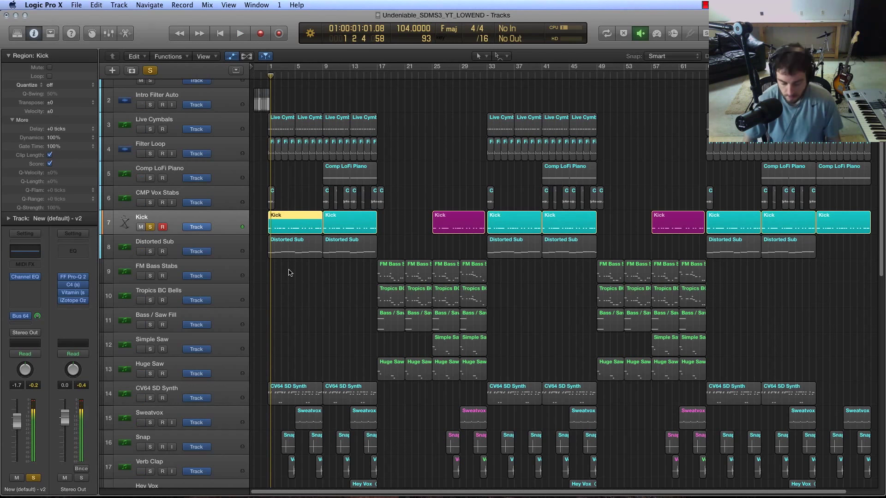
key("super+Down")
key("super+Down")
key("super+Right")
key("super+Right")
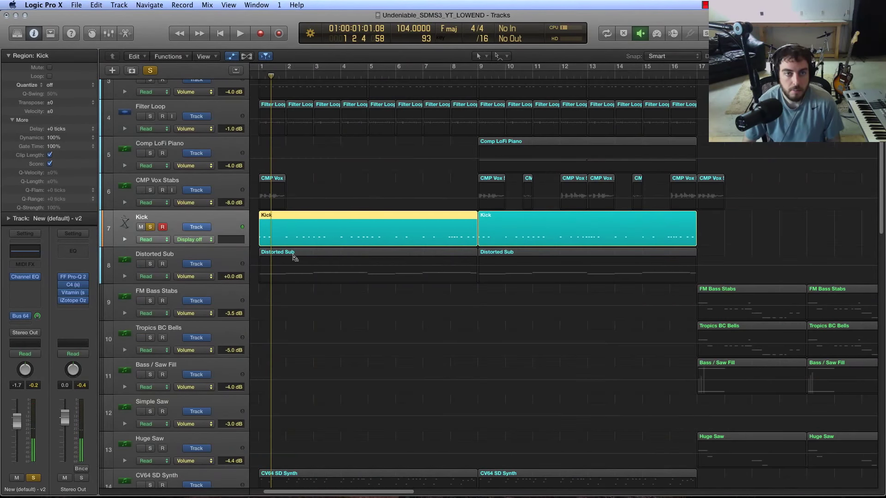
Step: Make Scissors the Command-click tool and cut the first Kick region near bar 1.5
left_click(496, 57)
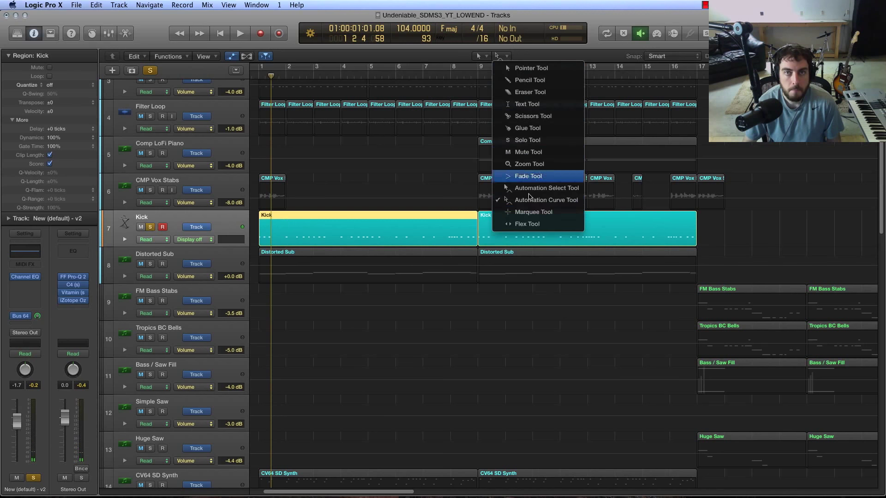
left_click(535, 116)
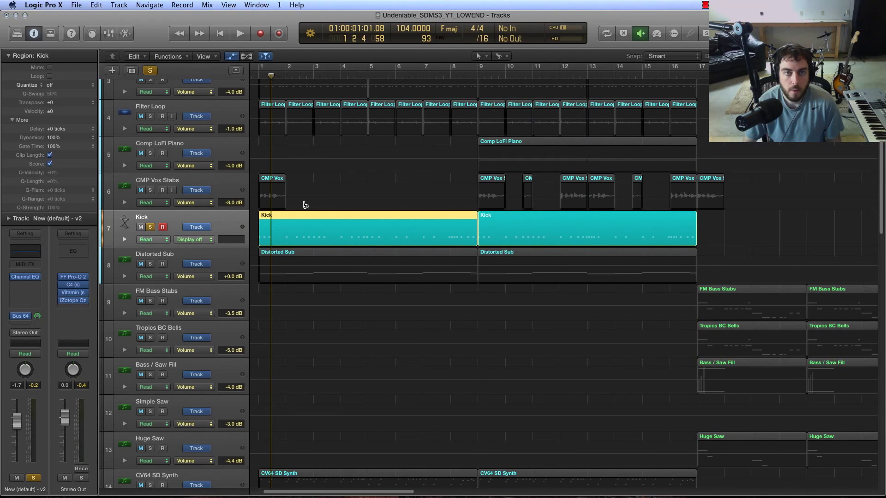
left_click(275, 236)
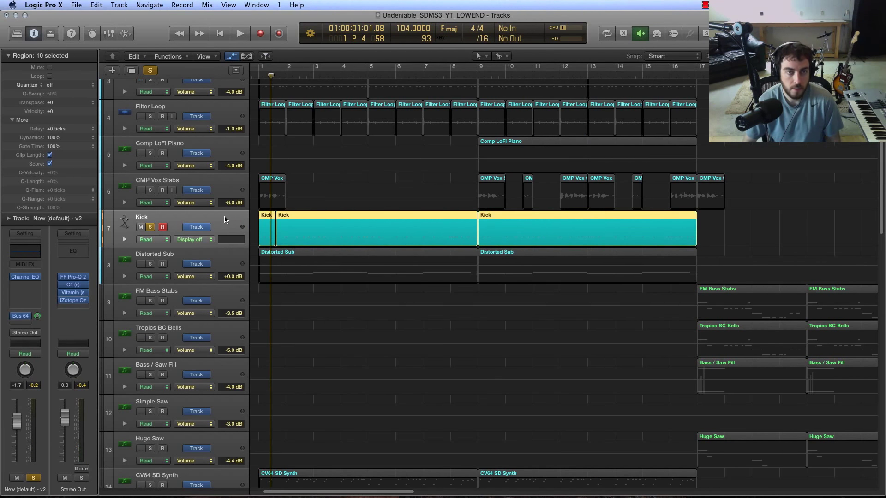
key("a")
left_click(277, 314)
Step: Bounce the short Kick piece in place to a new Kick_bip track
left_click(268, 235)
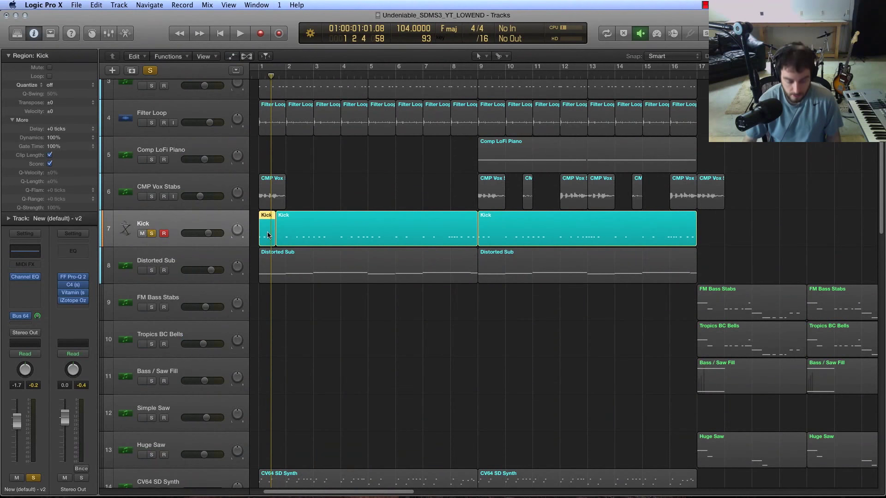
key("ctrl+b")
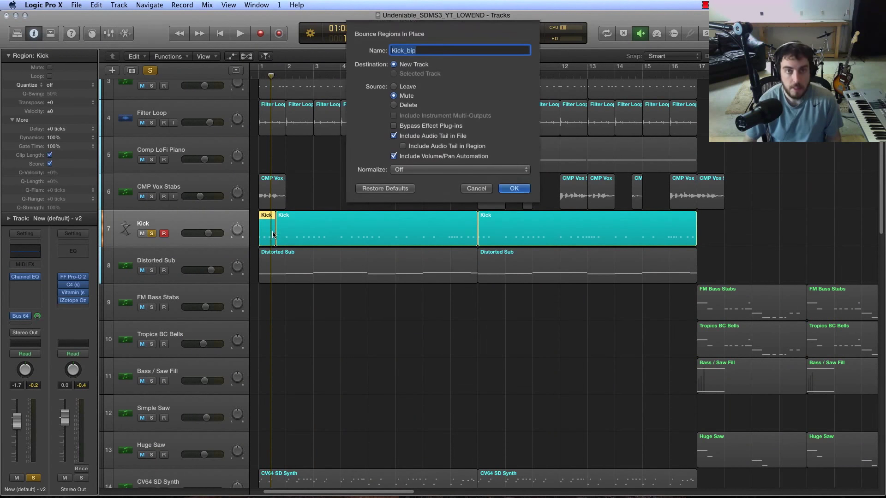
left_click(514, 188)
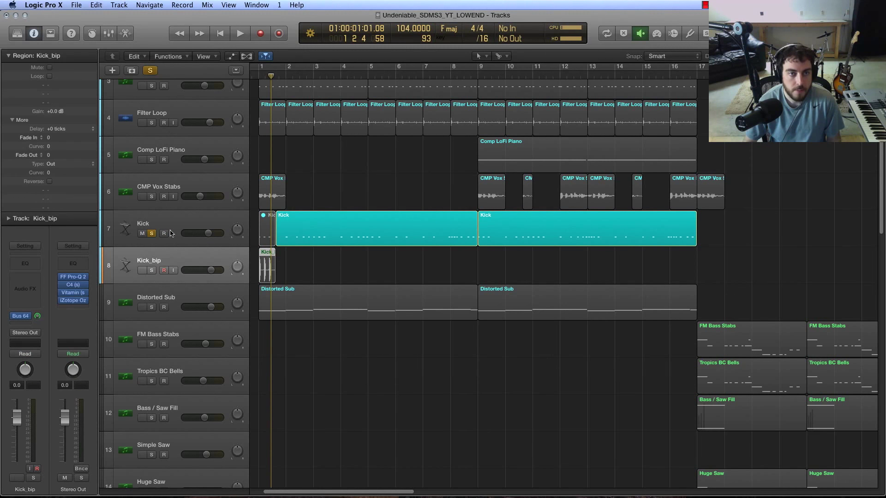
Step: Unsolo Kick, zoom into bar 1, and drag the Kick_bip region's right edge shorter
left_click(154, 234)
left_click(311, 270)
key("super+Right")
key("super+Right")
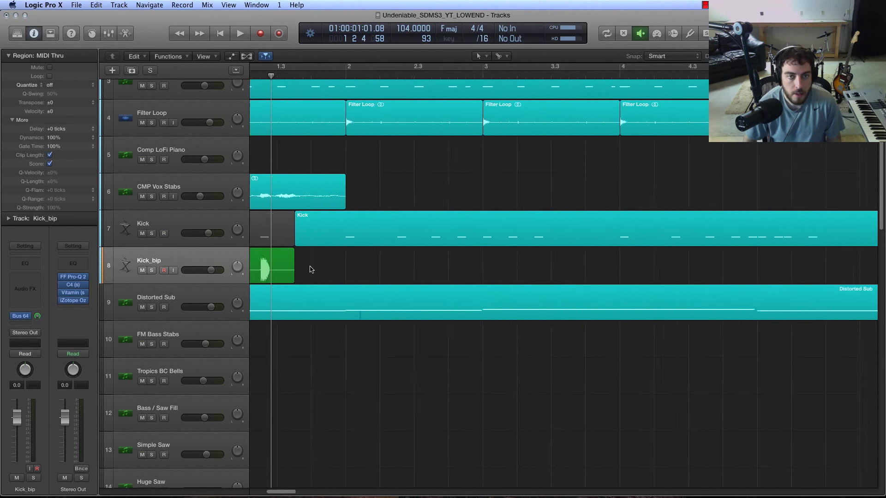
key("super+Right")
left_click_drag(277, 495, 275, 495)
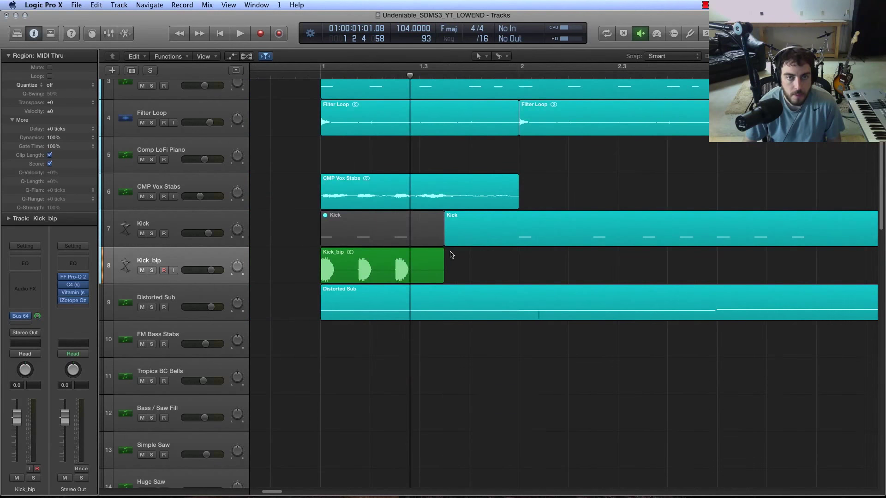
left_click_drag(444, 274, 334, 280)
right_click(328, 273)
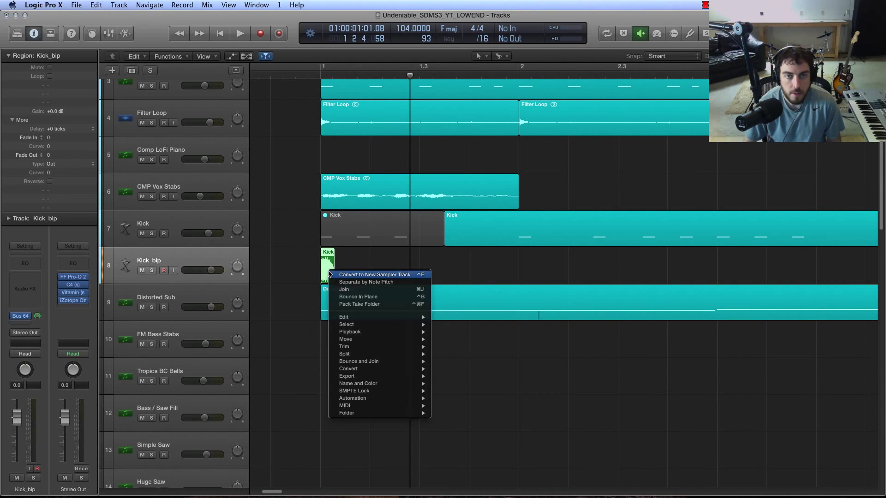
mouse_move(369, 327)
left_click(327, 268)
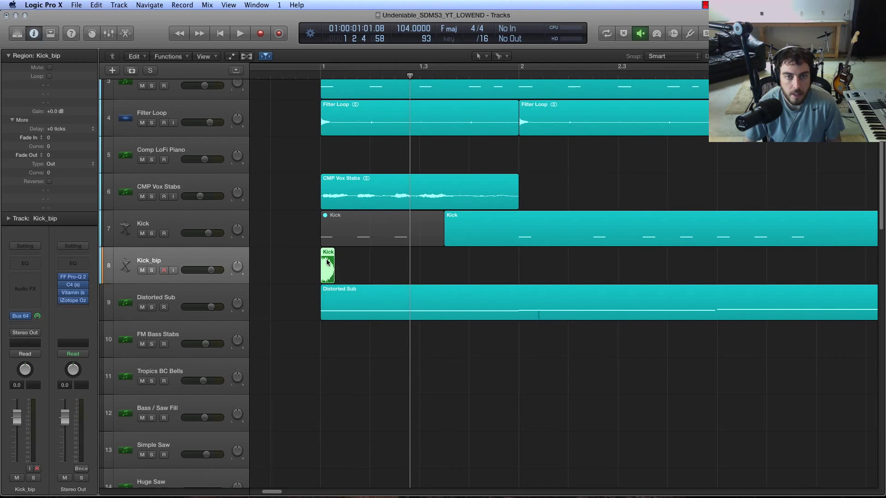
Step: Open Kick_bip in the Audio File editor and switch its timeline to Min:Sec:Ms
double_click(328, 265)
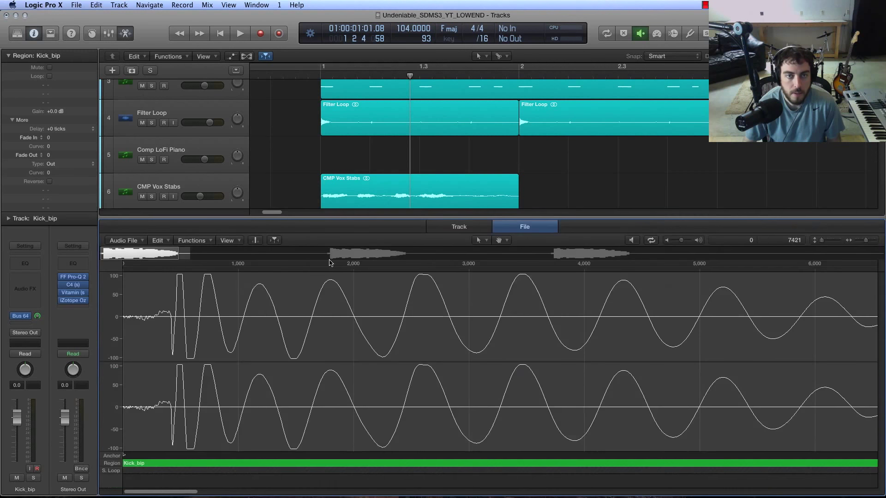
left_click(192, 241)
left_click(222, 242)
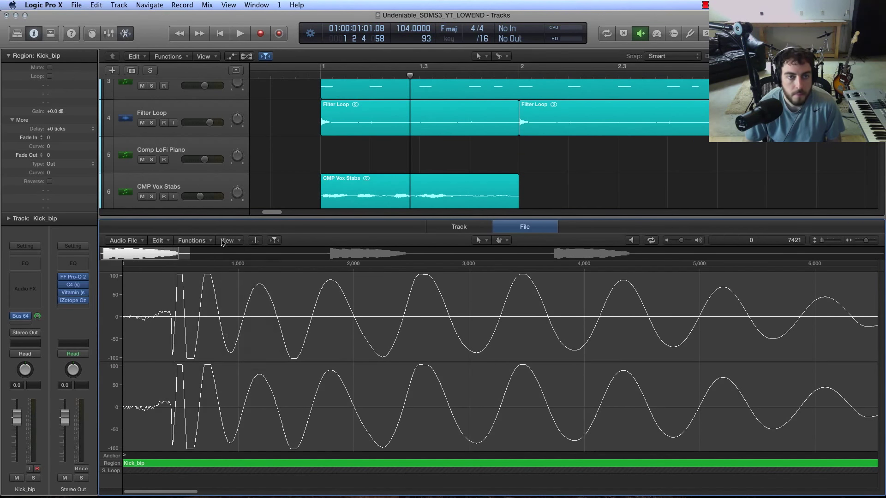
left_click(194, 240)
left_click(221, 240)
left_click(224, 240)
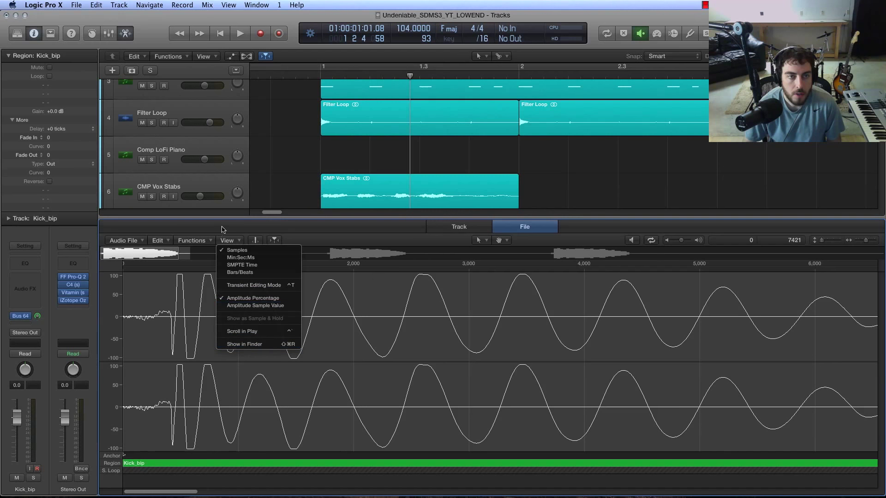
left_click(134, 241)
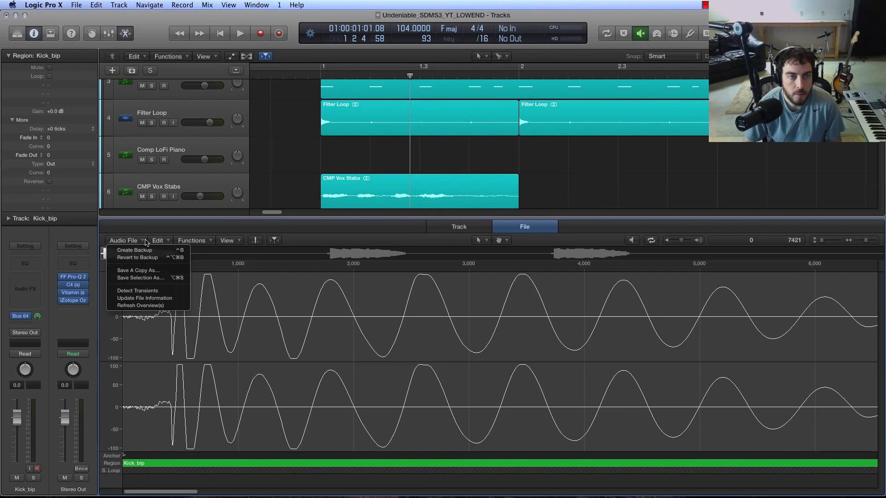
left_click(163, 234)
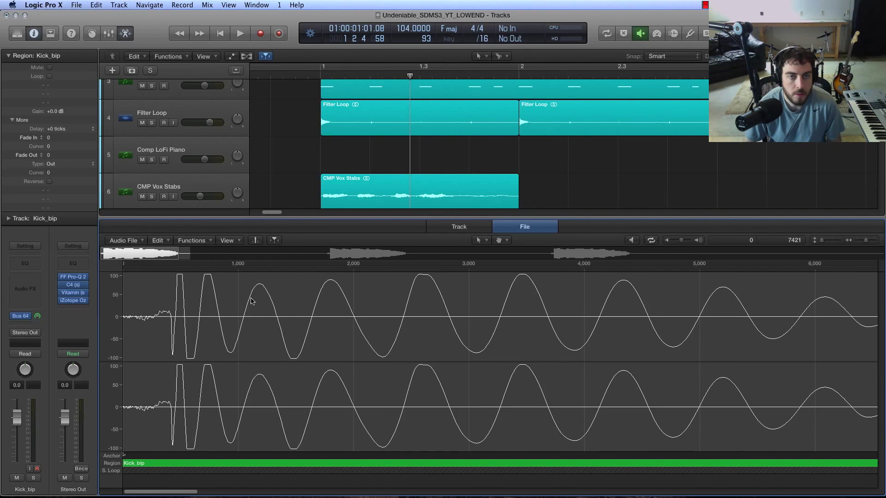
left_click(187, 242)
mouse_move(234, 241)
left_click(248, 259)
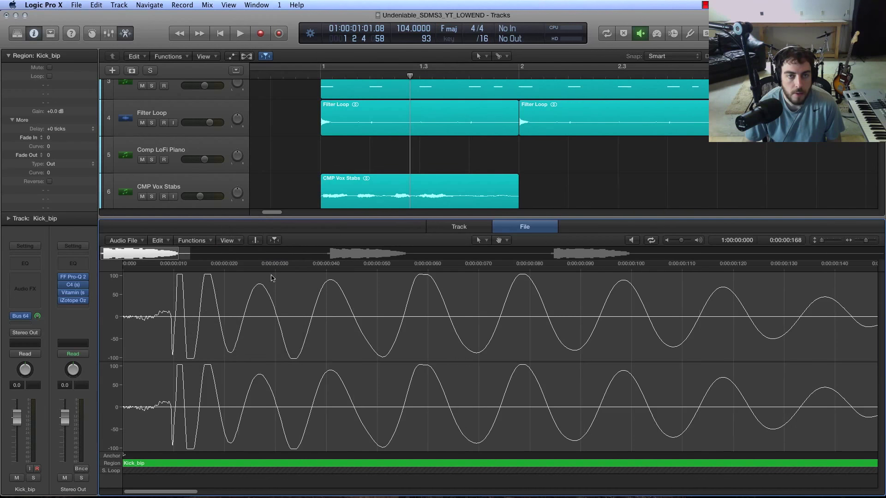
Step: Zoom out to the whole kick and keep the Min:Sec:Ms time display
left_click(200, 241)
key("Escape")
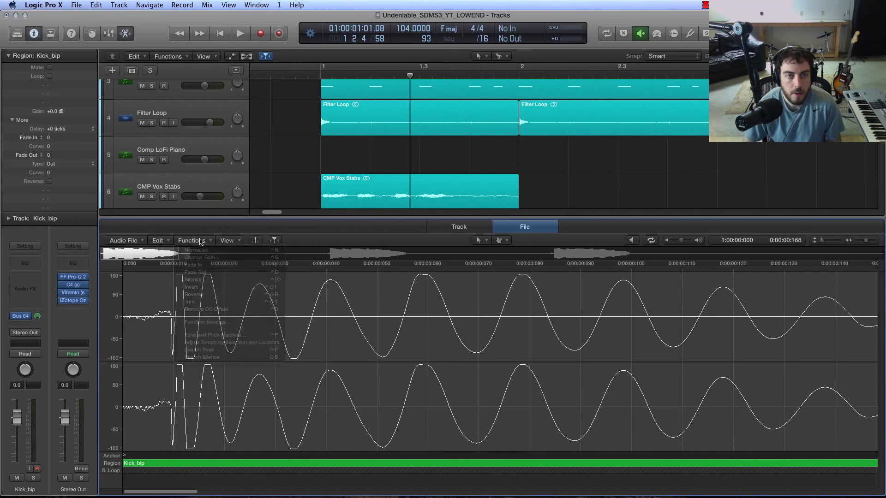
key("super+Left")
key("super+Left")
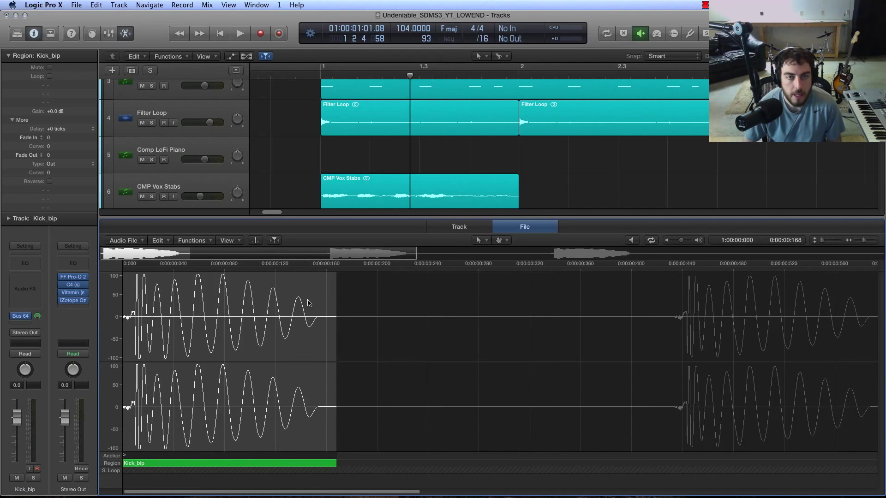
left_click(200, 241)
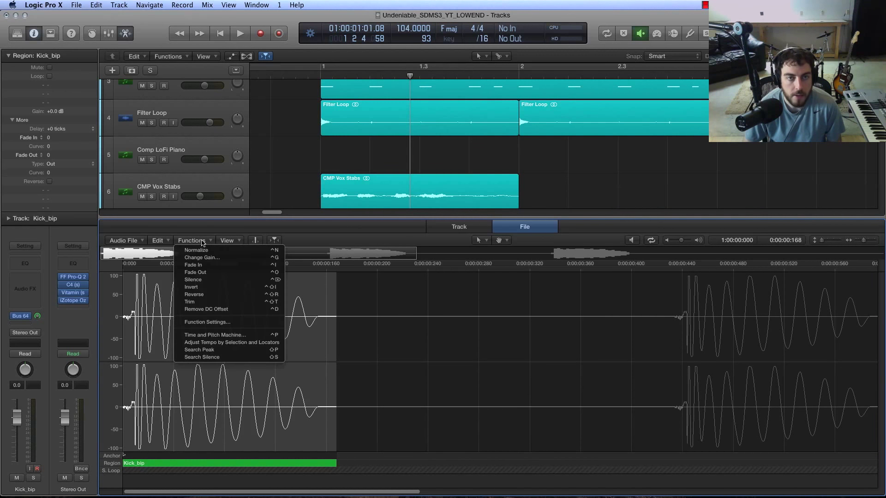
left_click(227, 241)
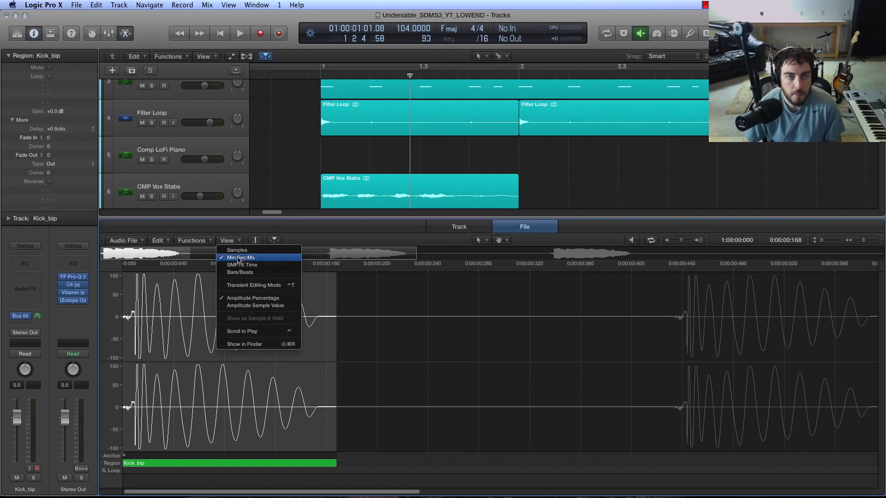
left_click(234, 241)
left_click(235, 241)
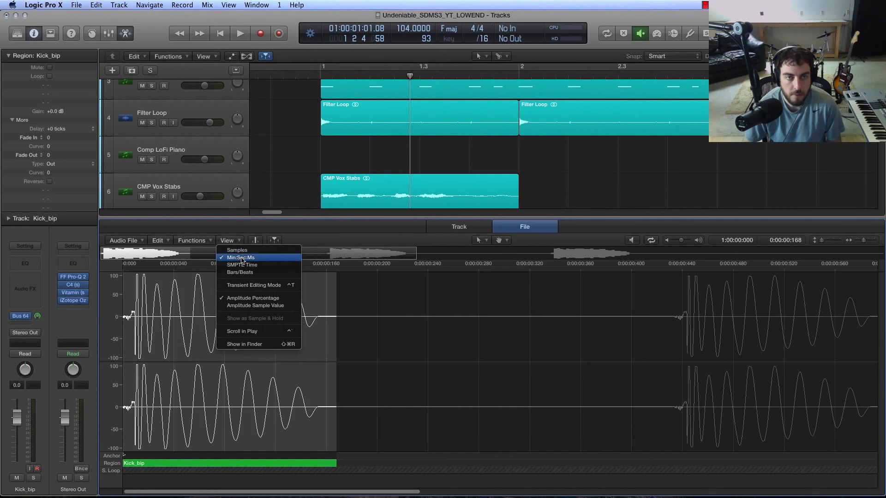
left_click(236, 242)
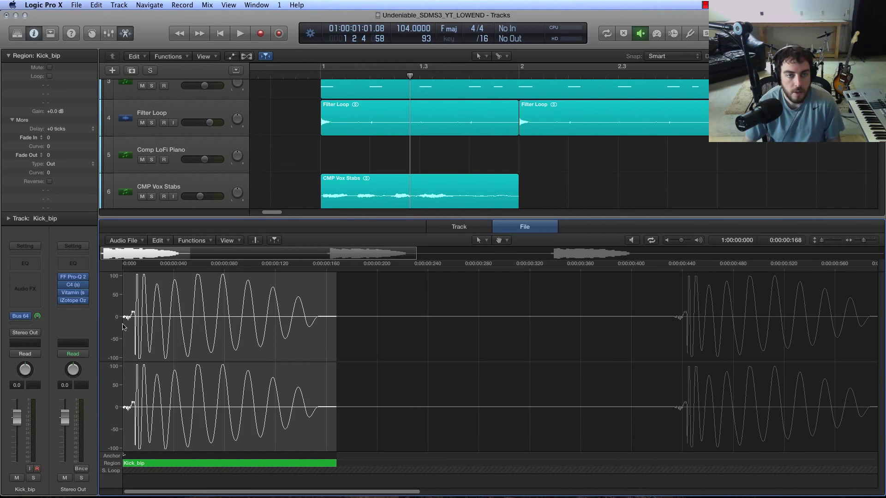
Step: Select the kick waveform from start to tail to measure its length, about 0.16 seconds
left_click(124, 316)
left_click_drag(125, 317, 326, 327)
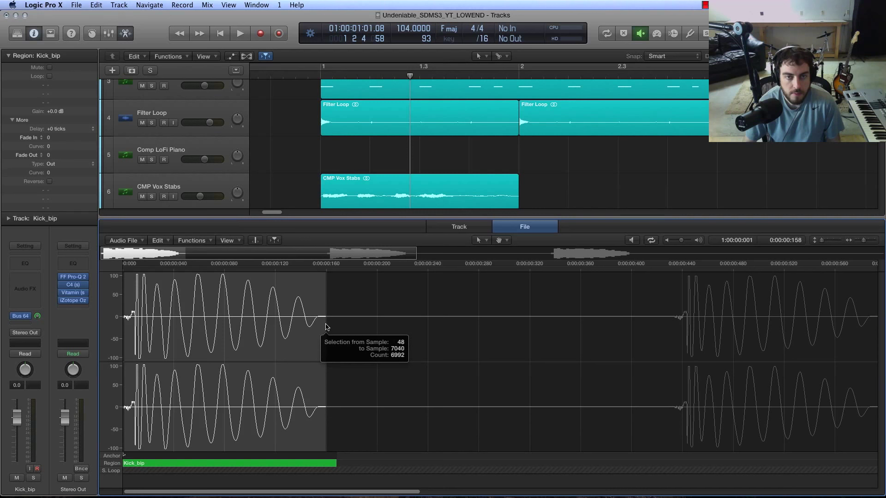
left_click_drag(327, 328, 326, 328)
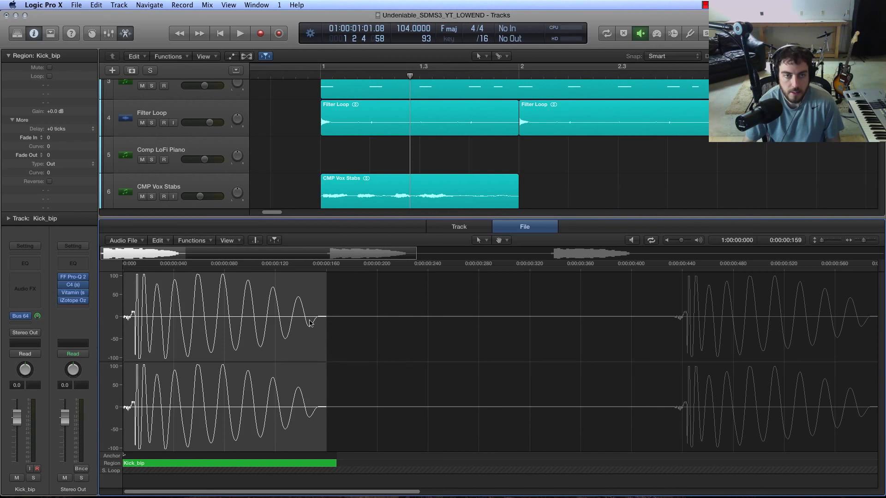
Step: Hide the mixer, then open and close the Distorted Sub track's Compressor
key("x")
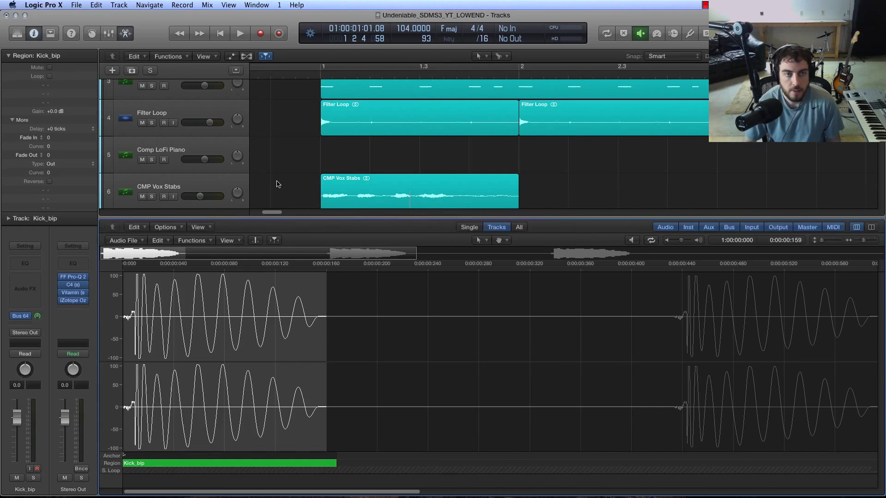
key("x")
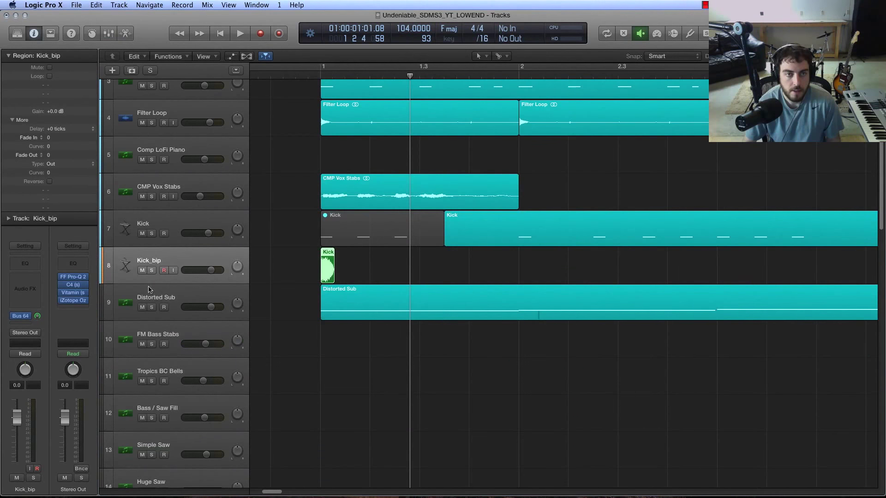
left_click(173, 299)
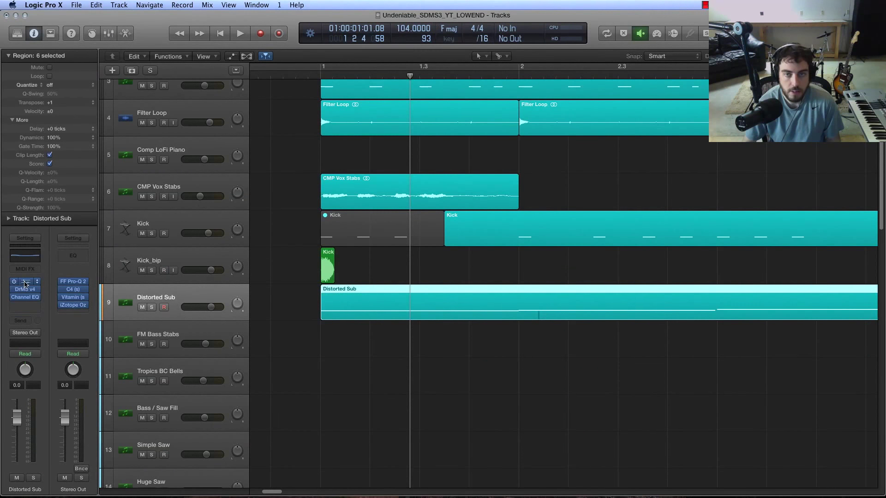
left_click(25, 282)
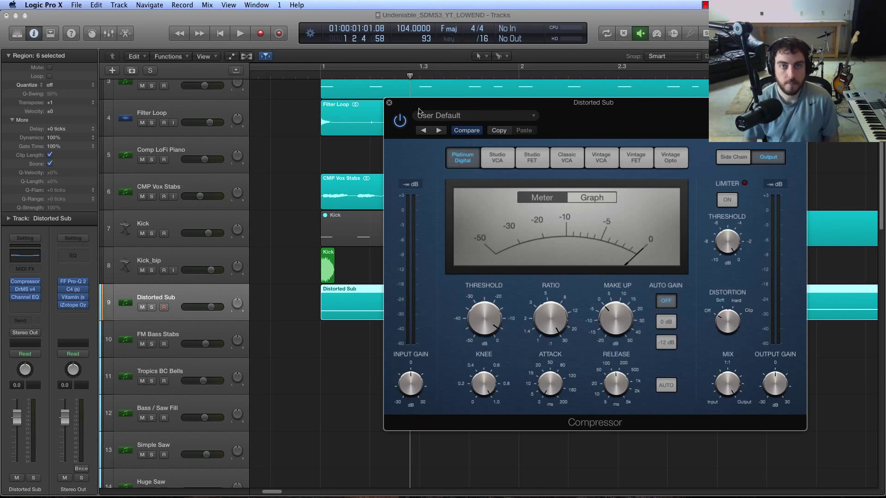
left_click(389, 102)
Step: Delete the Kick_bip region and remove the empty Kick_bip track
left_click(295, 282)
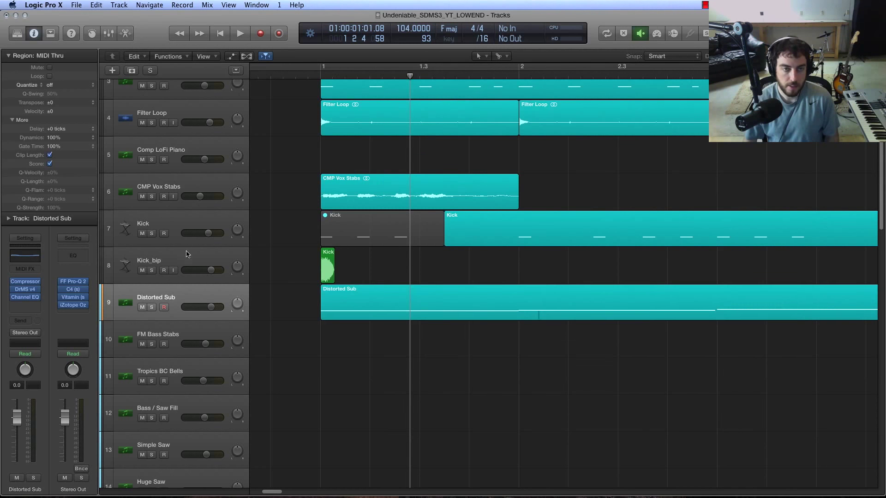
left_click(187, 254)
key("Delete")
left_click(347, 236)
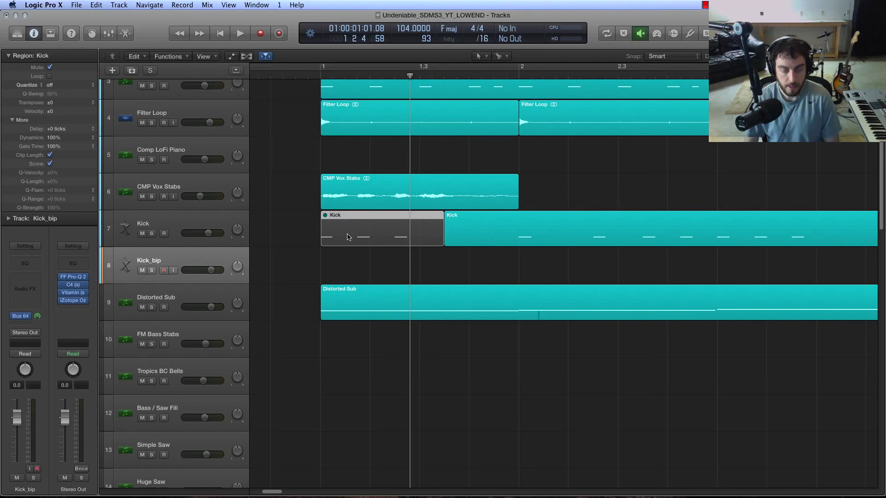
key("super+z")
key("super+z")
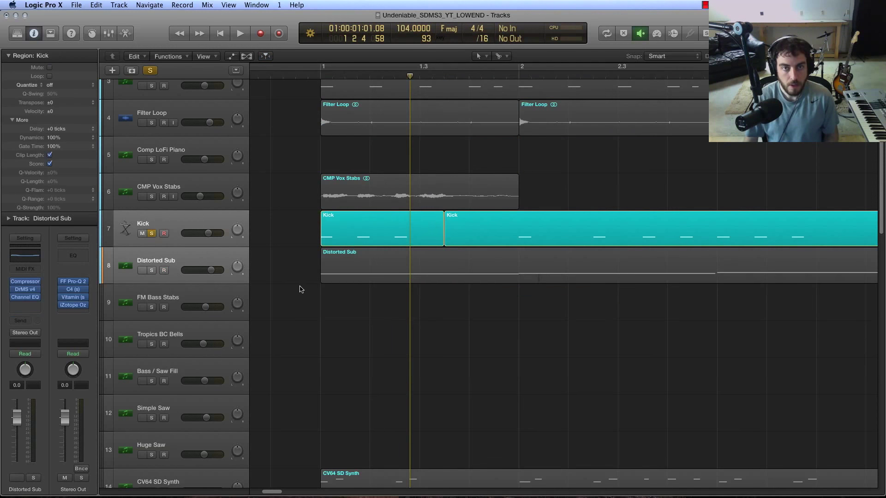
Step: Solo Kick and Distorted Sub together and play them from bar 1
left_click(151, 234)
left_click(156, 260)
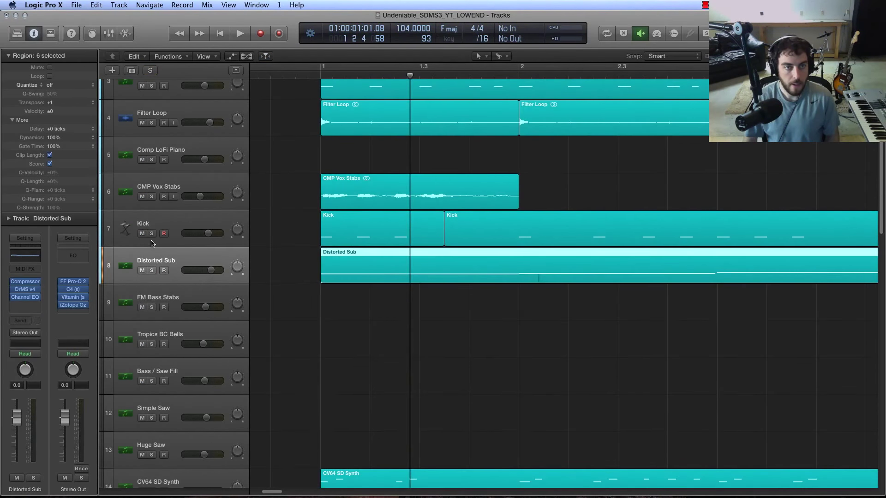
left_click(152, 234)
left_click(152, 271)
key("space")
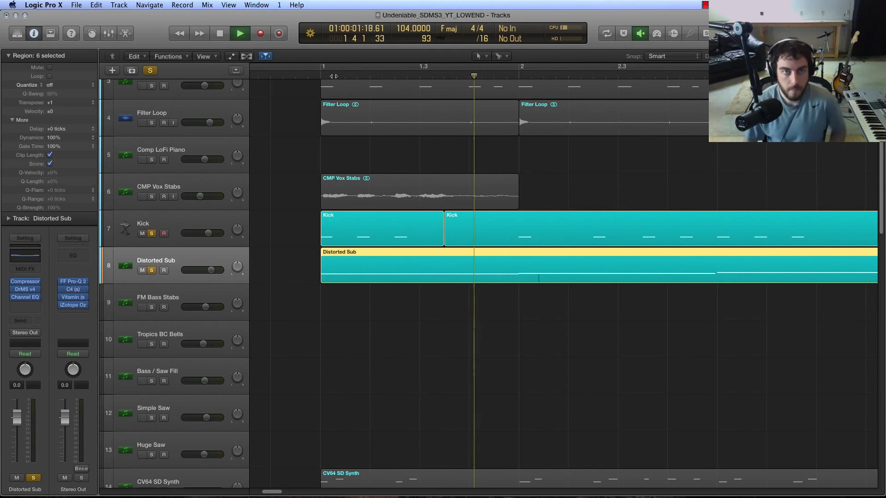
key("space")
key("Return")
key("space")
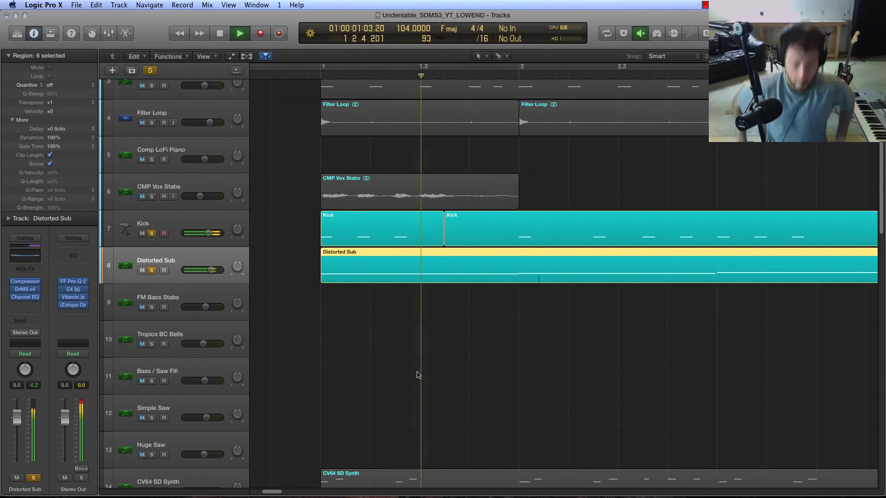
Step: Let playback run, then stop it and unsolo both Kick and Distorted Sub
scroll(417, 375, "down", 3)
scroll(418, 375, "down", 5)
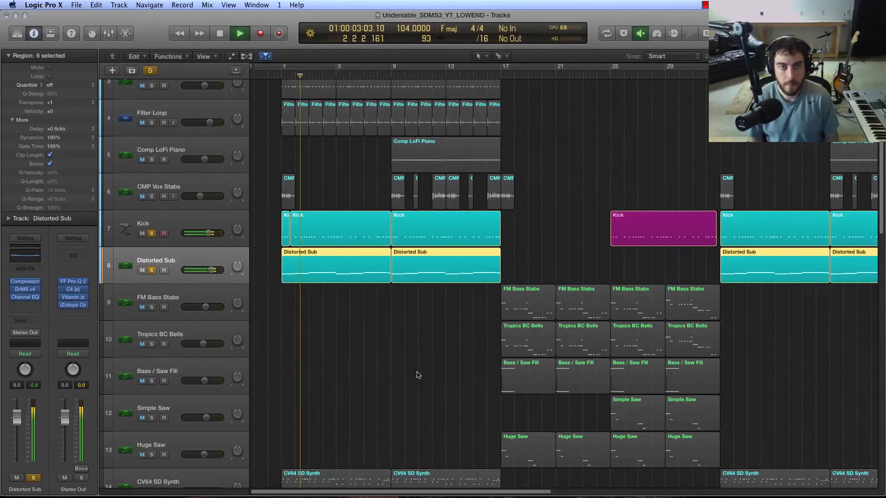
scroll(417, 375, "down", 2)
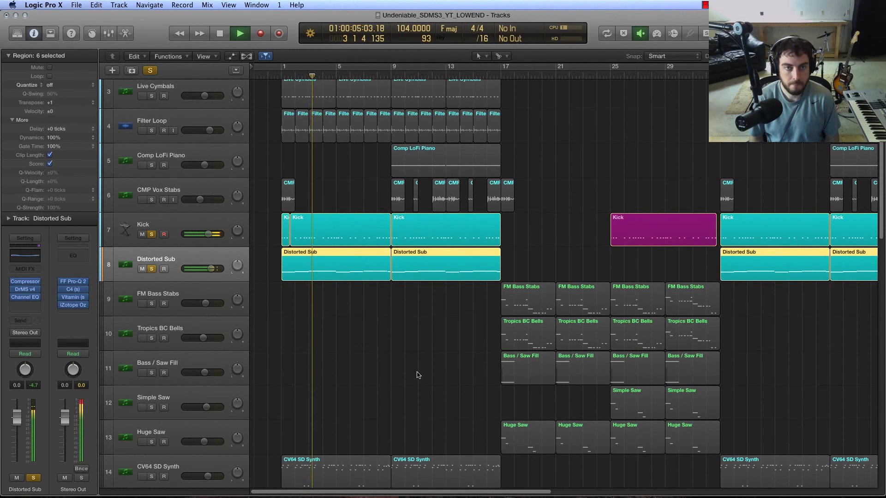
scroll(417, 375, "up", 2)
scroll(416, 372, "up", 1)
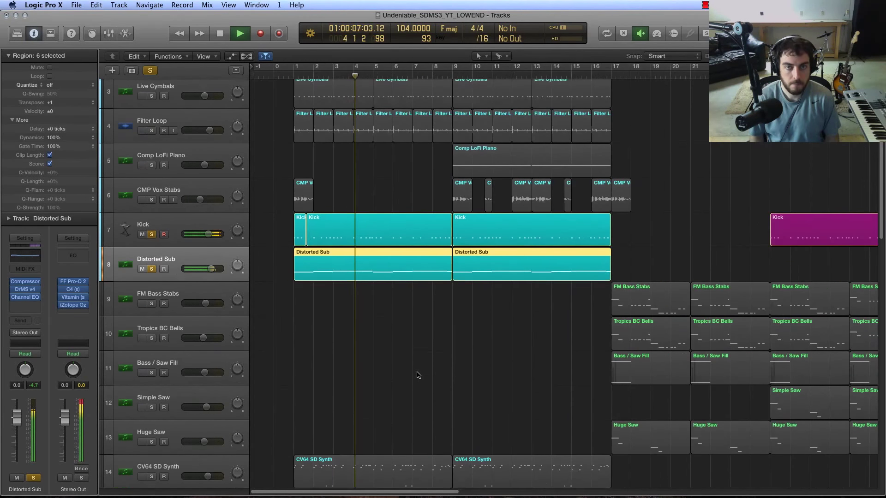
key("space")
left_click(152, 235)
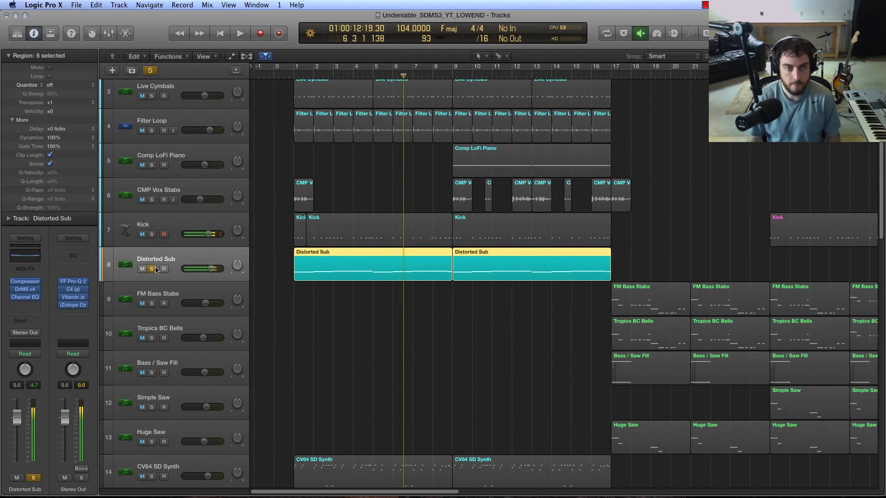
left_click(152, 269)
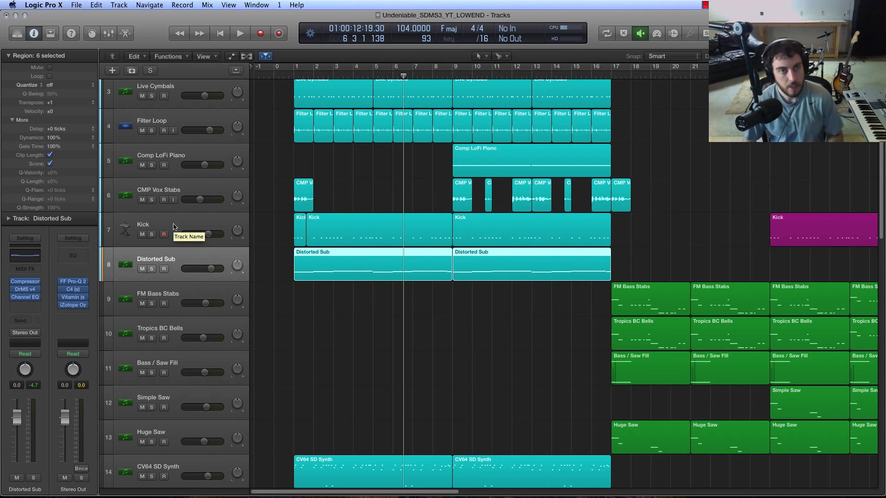
key("Up")
key("Down")
key("Up")
key("Down")
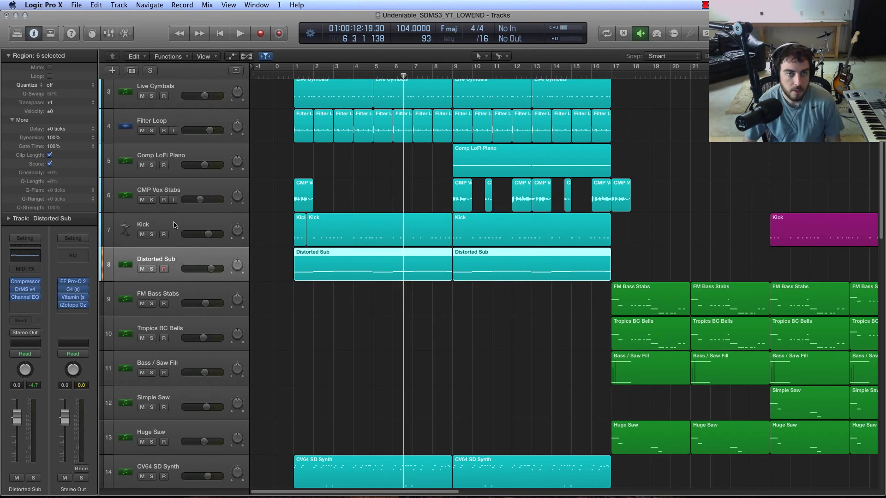
key("Up")
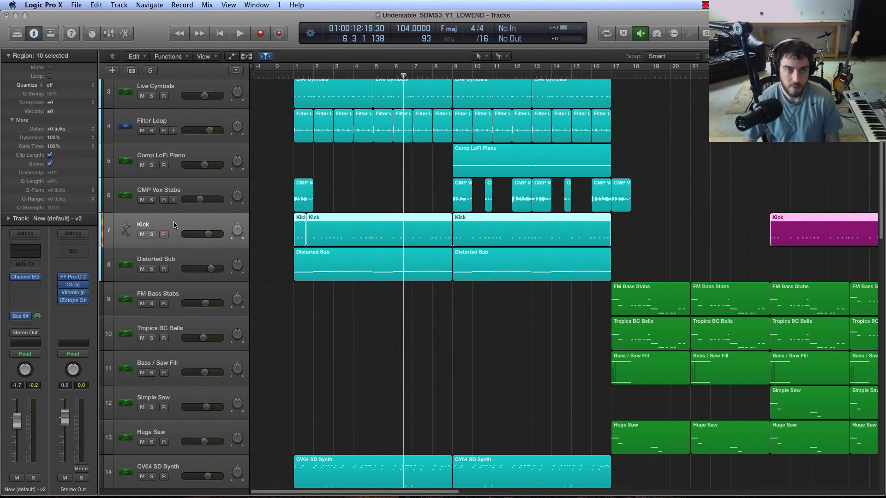